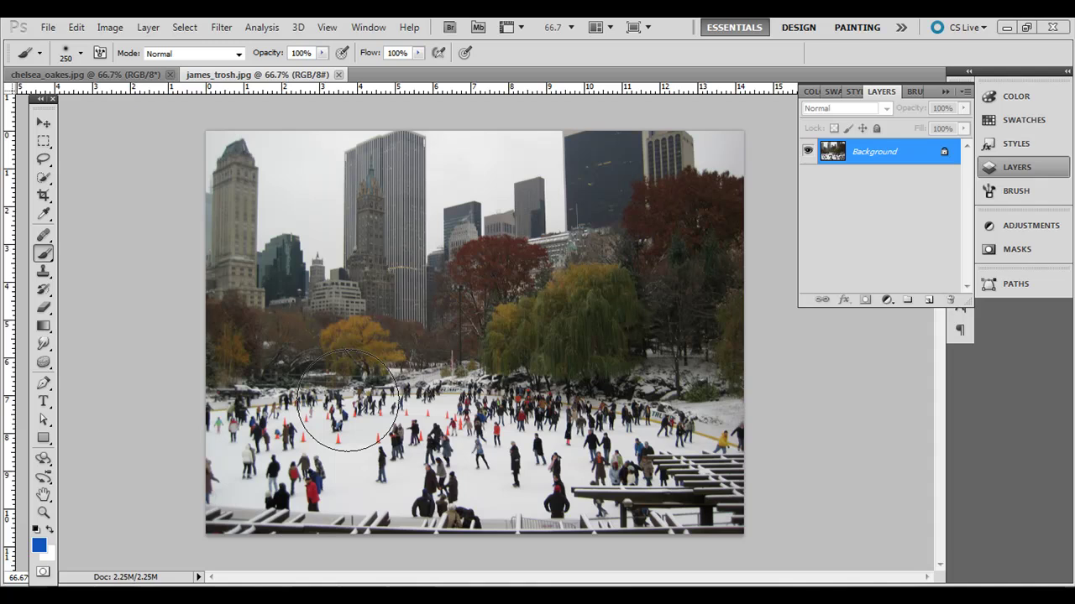
- Switch from the Brush tool to the Rectangular Marquee tool
key(m)
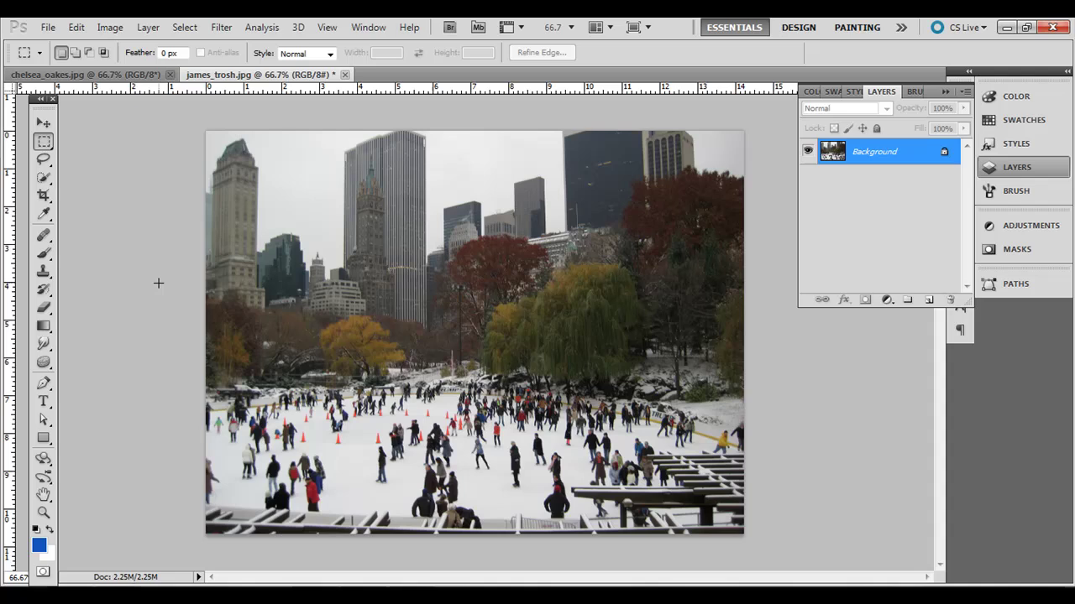
- In Quick Mask, draw a reflected gradient band vertically across the middle of the rink
key(q)
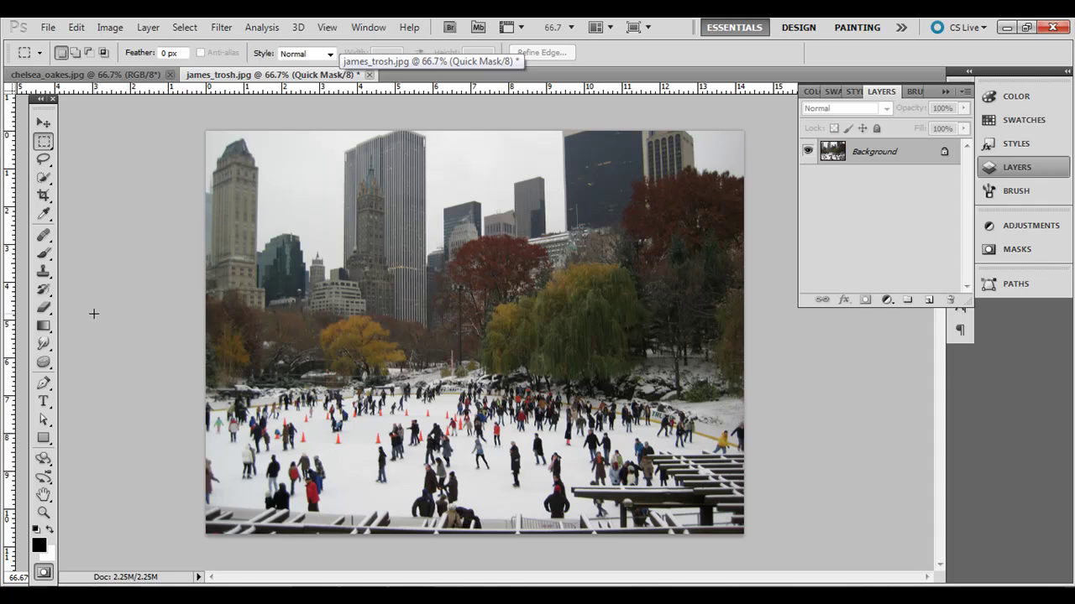
key(g)
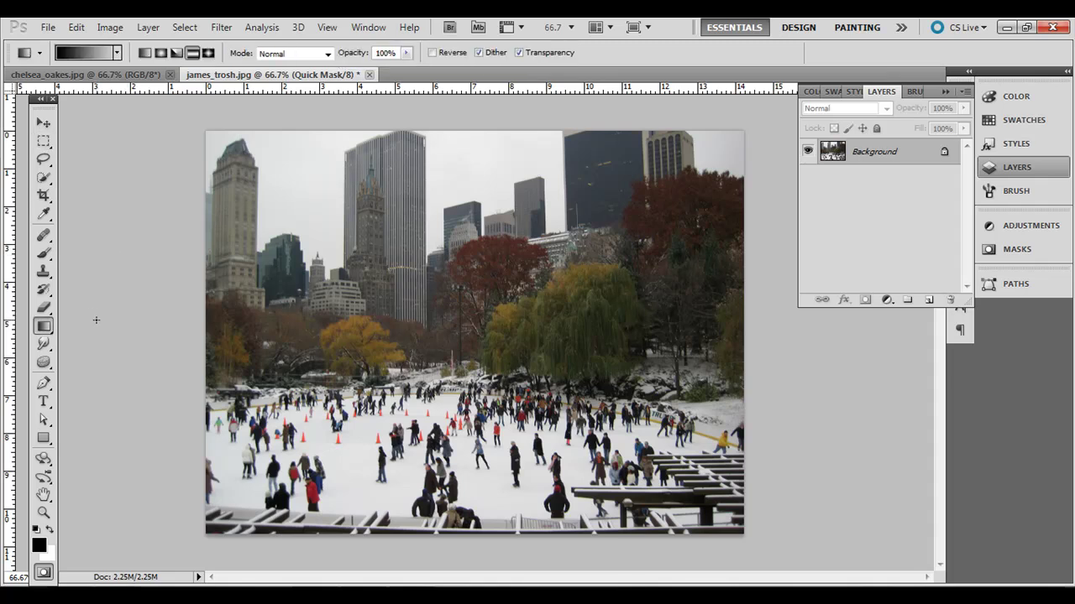
click(45, 327)
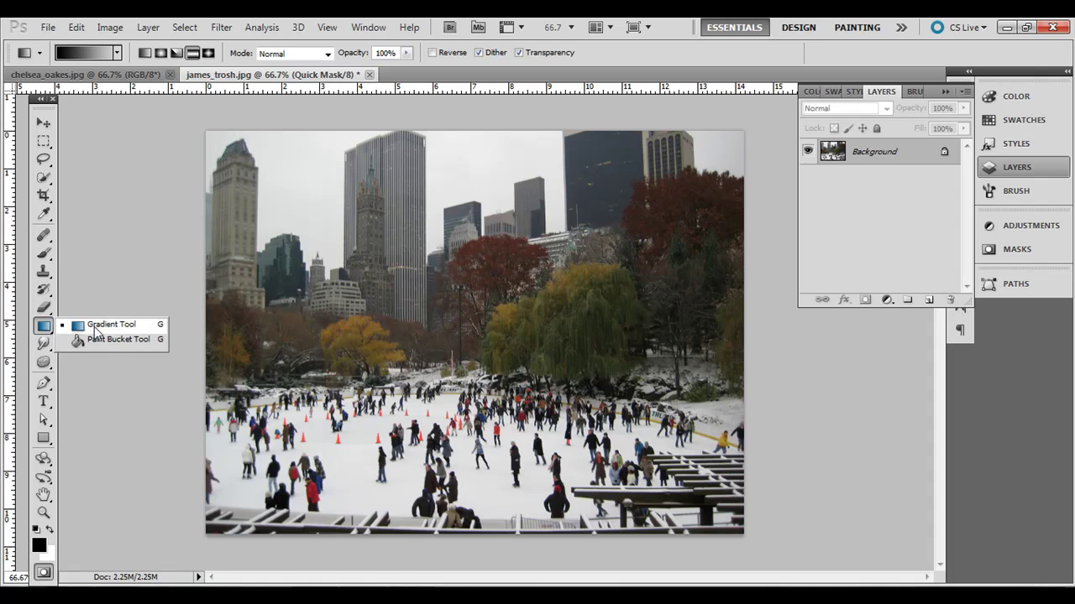
click(95, 327)
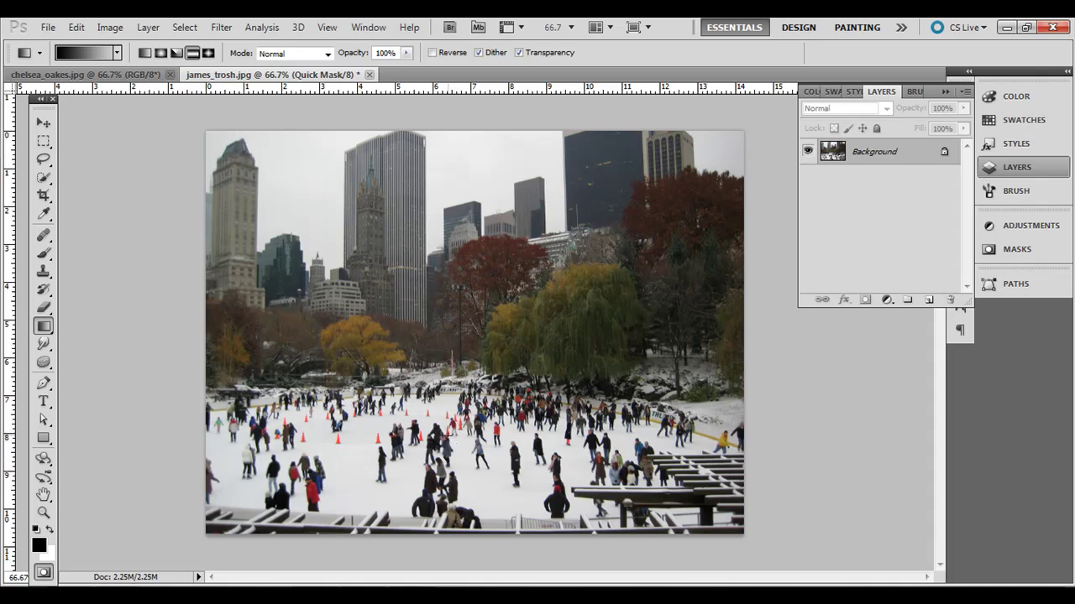
drag(460, 428, 464, 460)
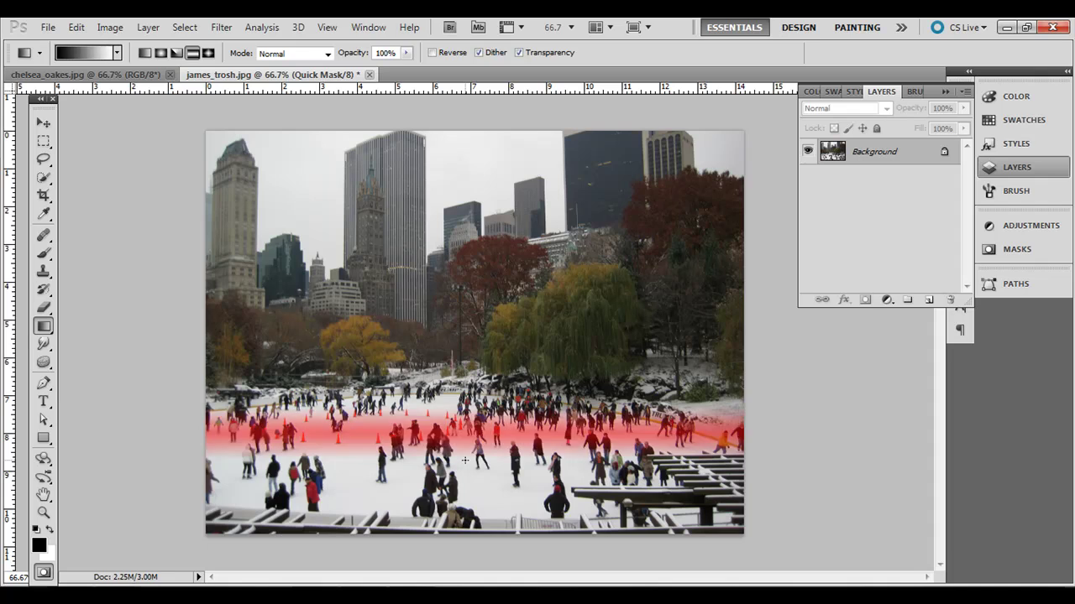
key(ctrl+z)
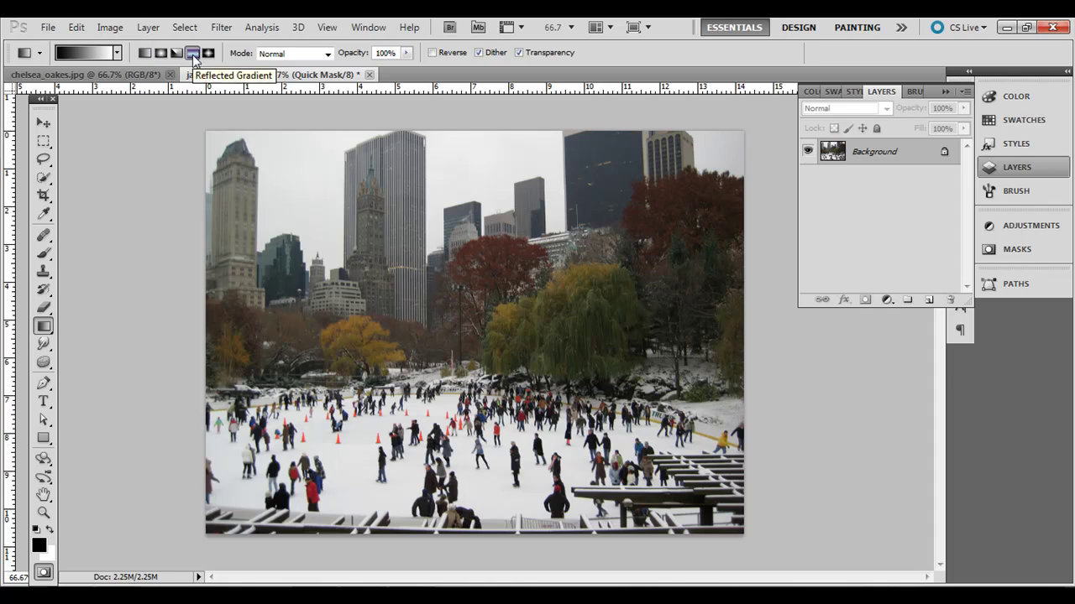
click(192, 53)
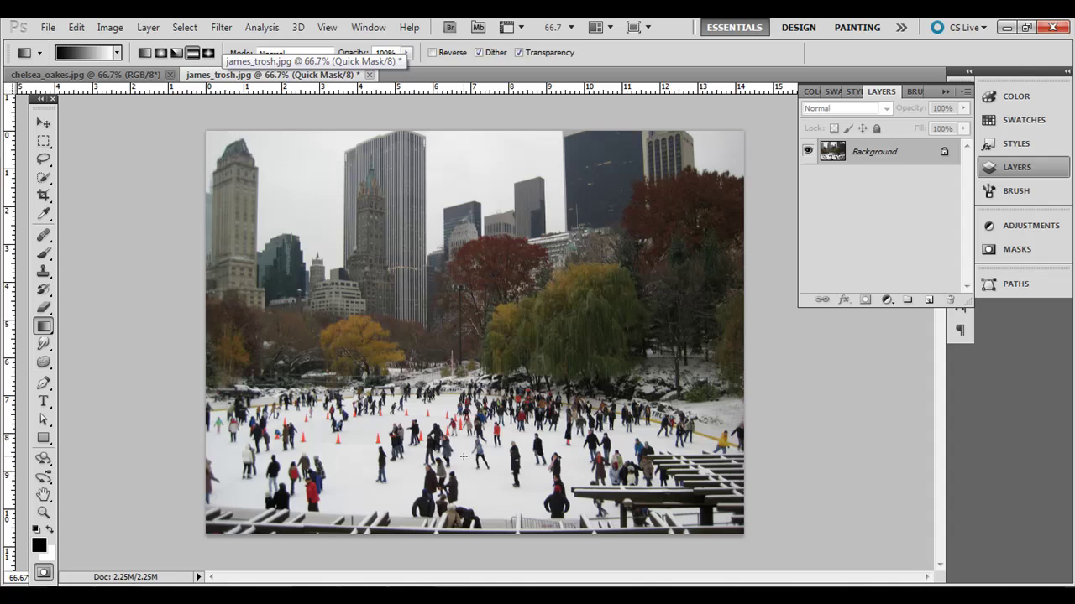
drag(463, 445, 468, 487)
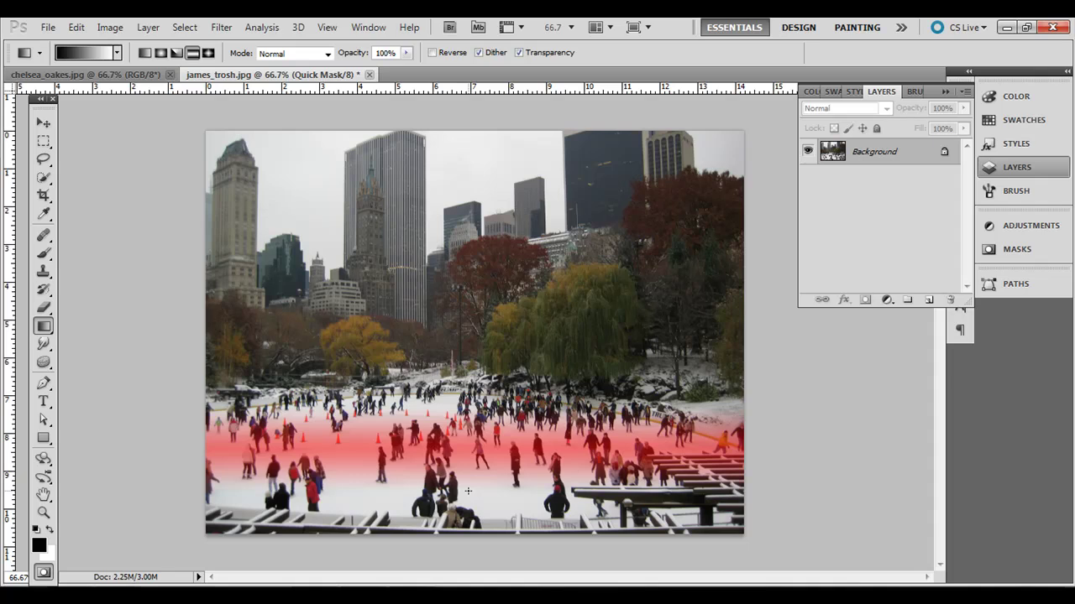
- Exit Quick Mask and feather the resulting selection by 10 pixels
key(q)
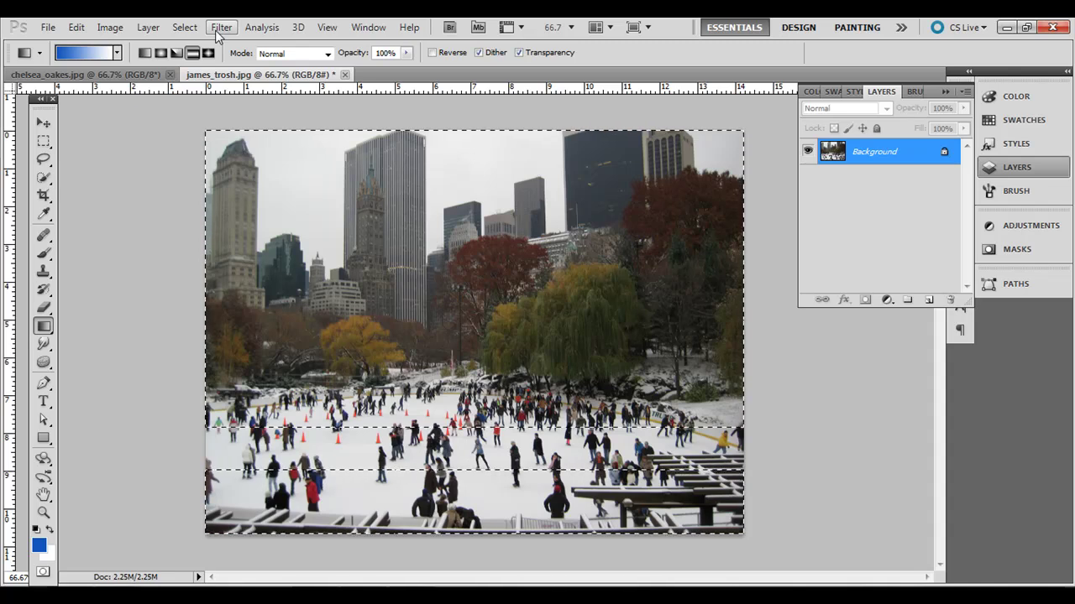
click(185, 27)
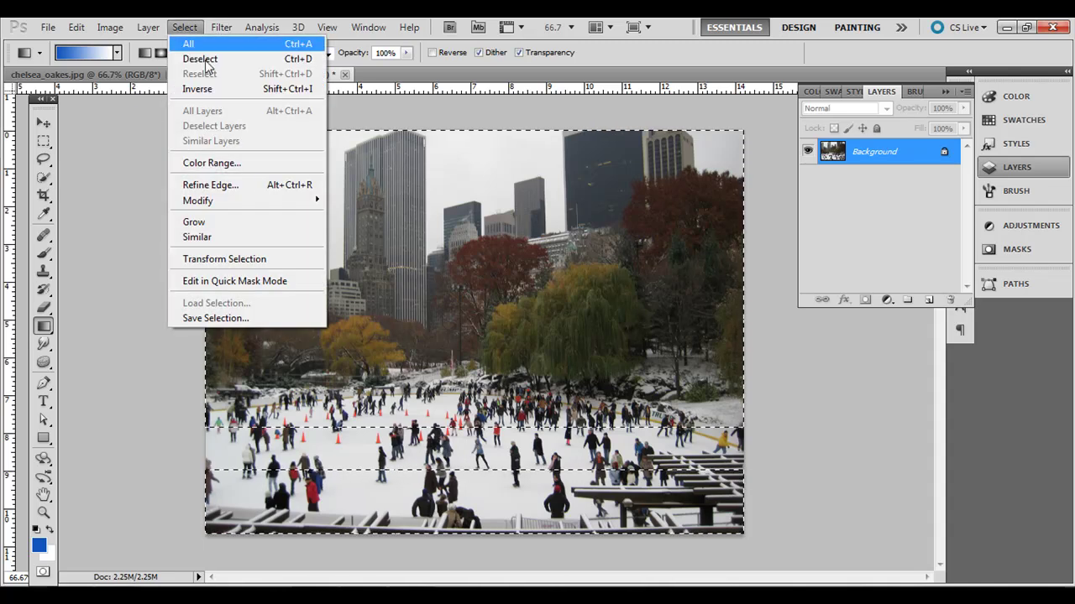
mouse_move(323, 205)
click(404, 260)
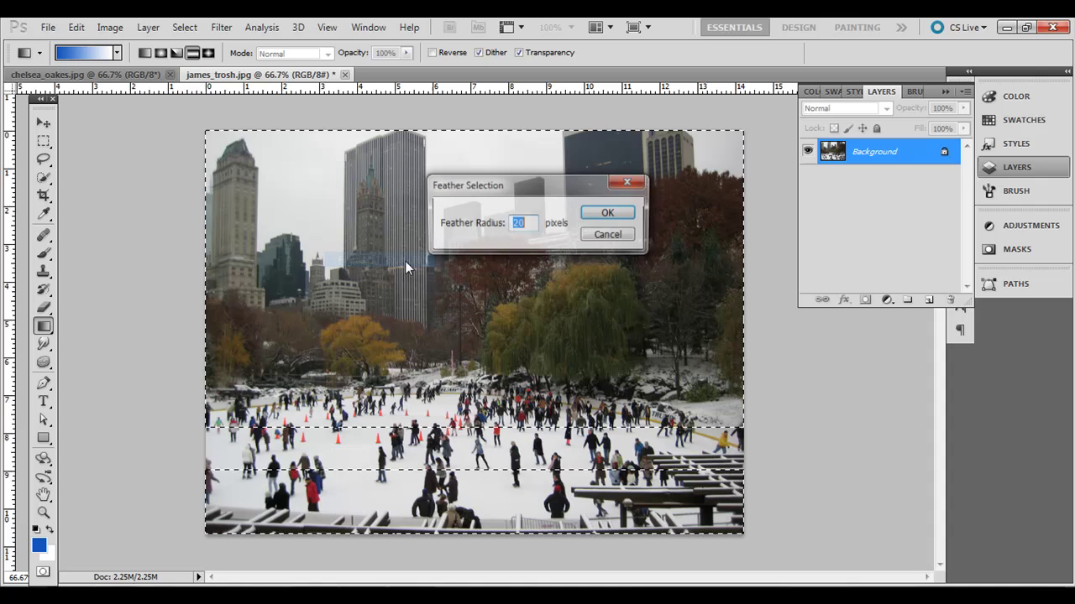
text(10)
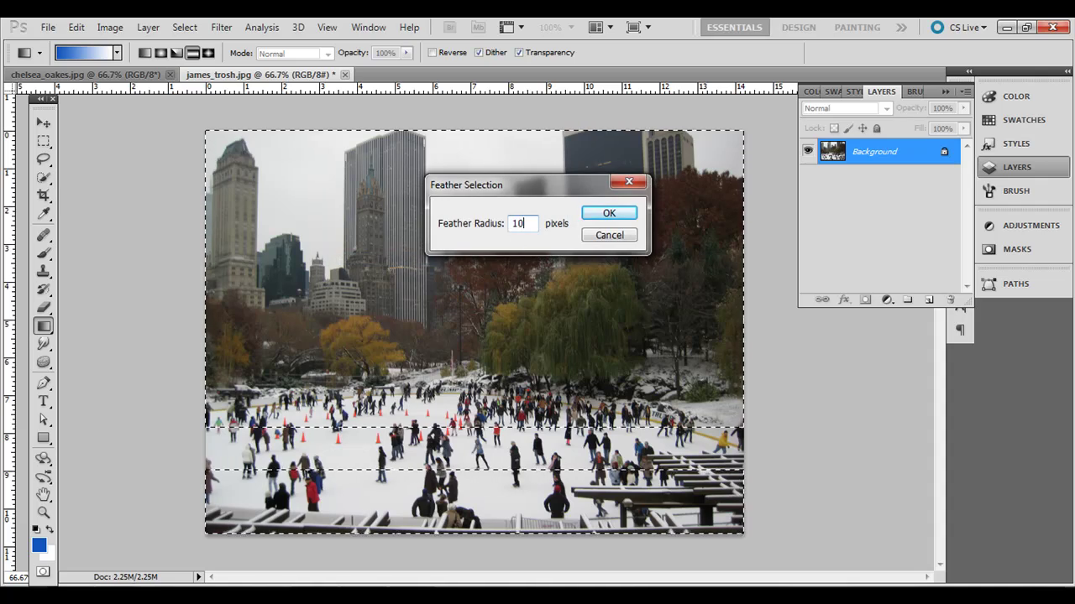
click(616, 212)
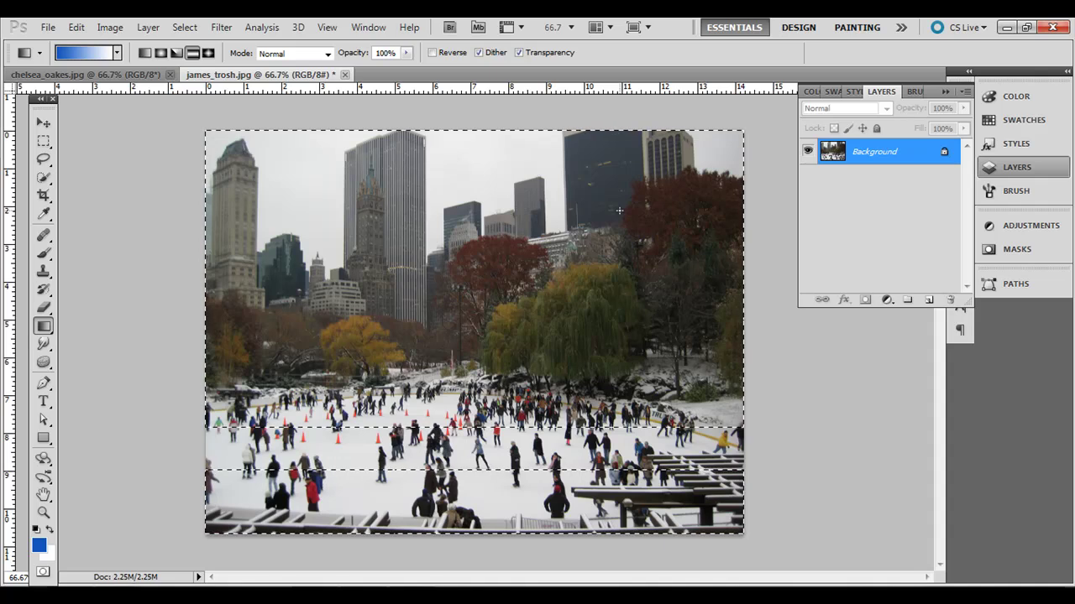
- Preview Lens Blur at radius 12 with a Hexagon iris, then cancel it unapplied
click(221, 30)
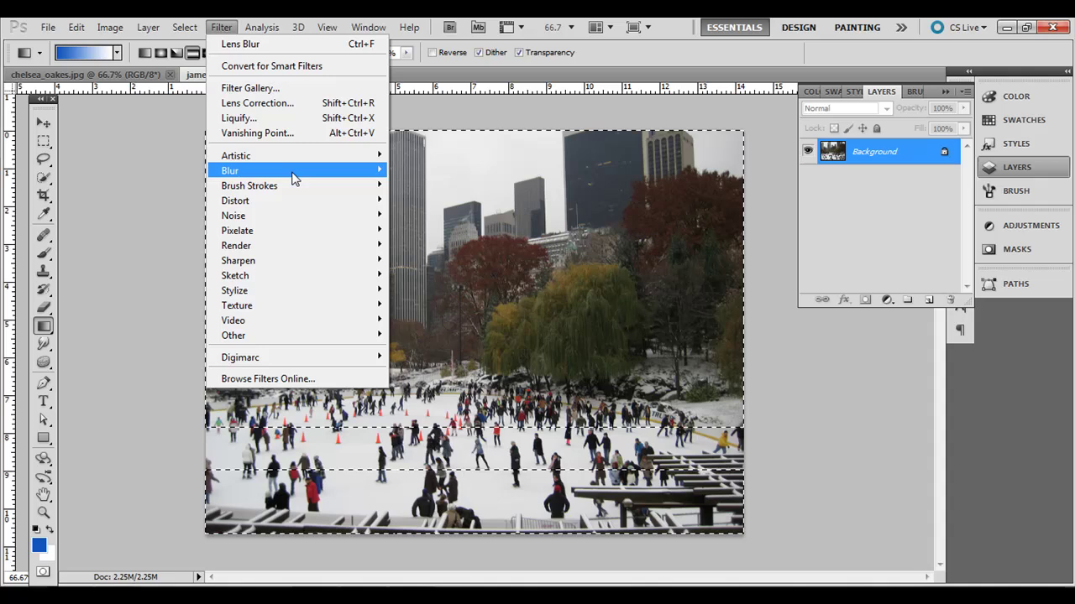
mouse_move(293, 172)
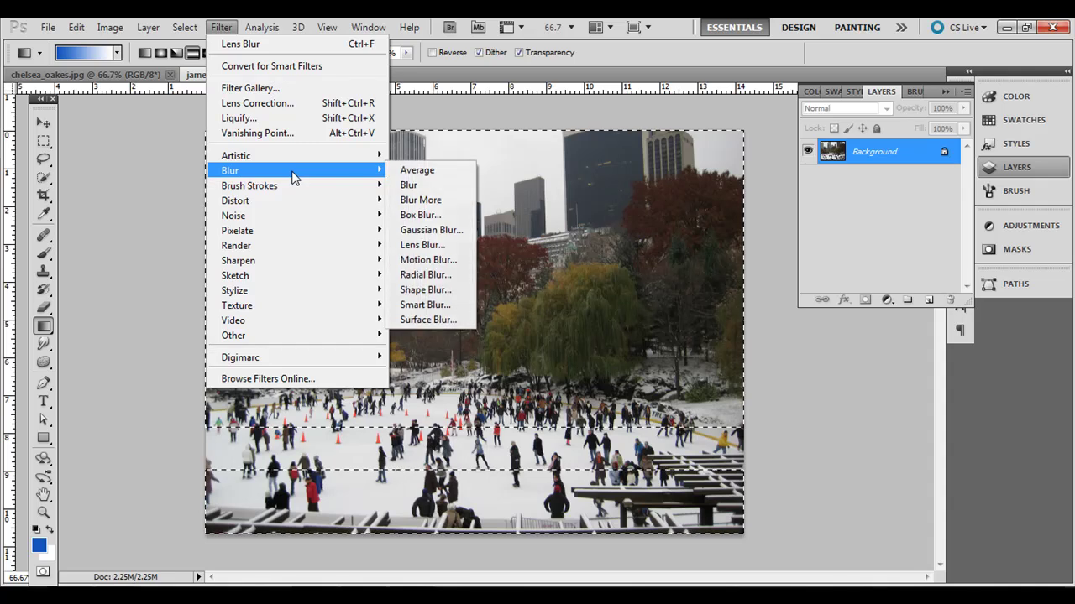
click(436, 245)
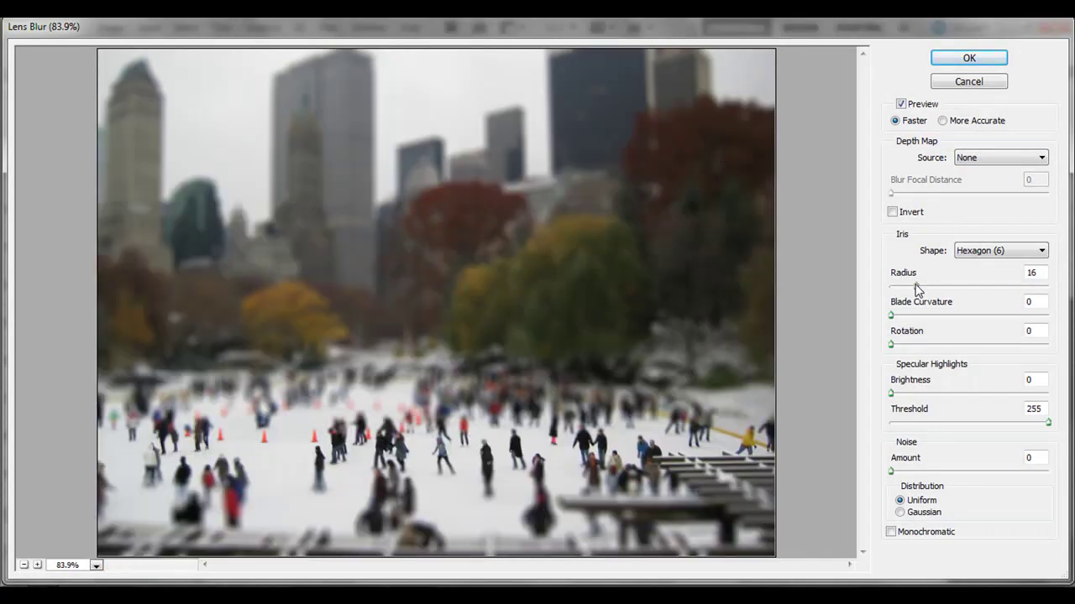
drag(916, 288, 909, 291)
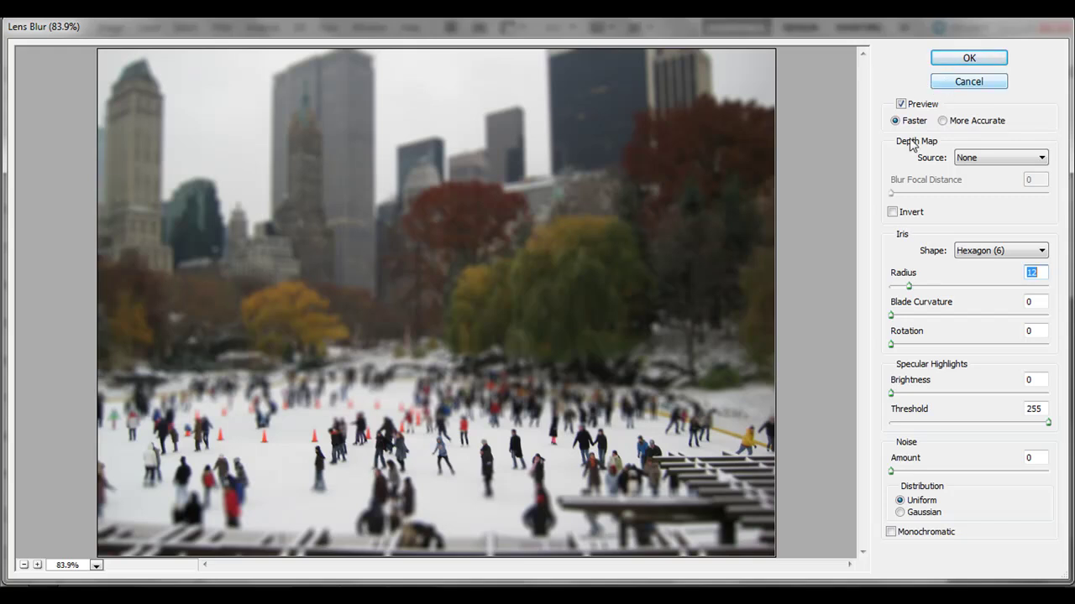
click(968, 82)
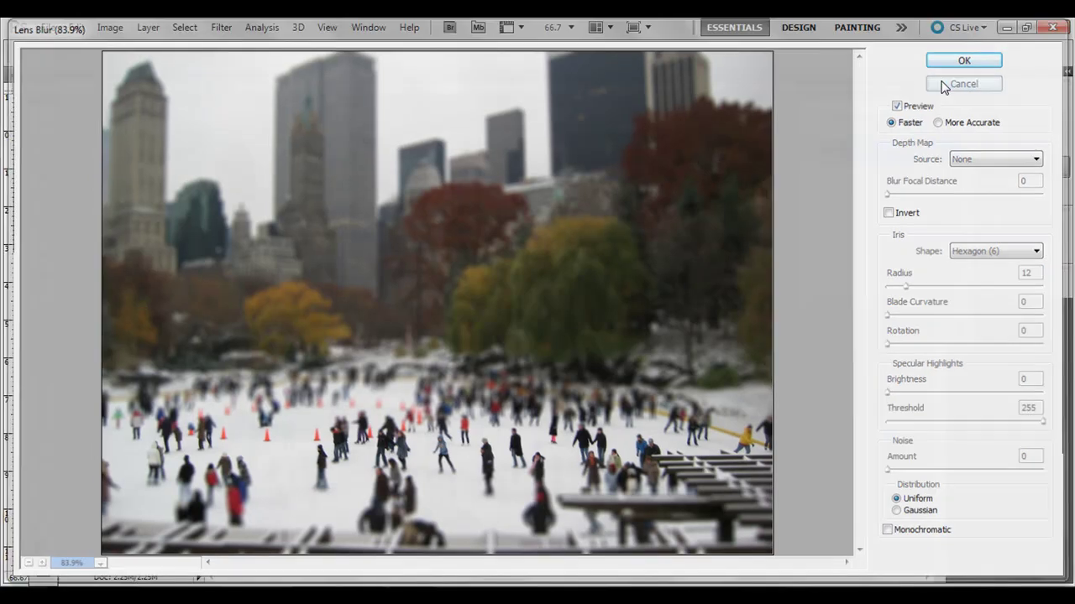
click(42, 142)
- Clear the selection and redraw the reflected gradient mask band across the rink in Quick Mask
click(302, 200)
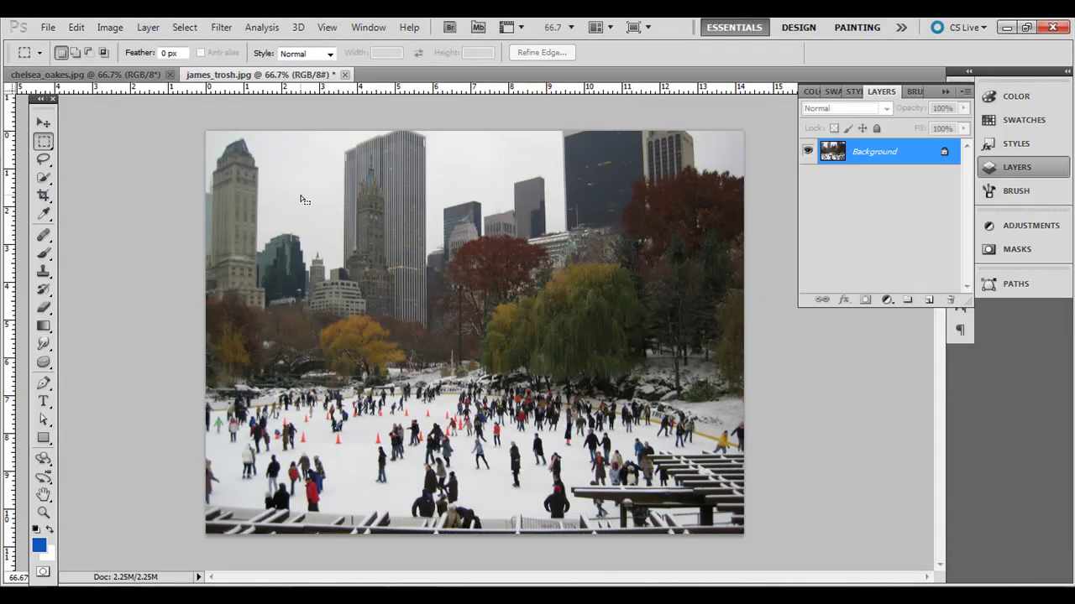
key(q)
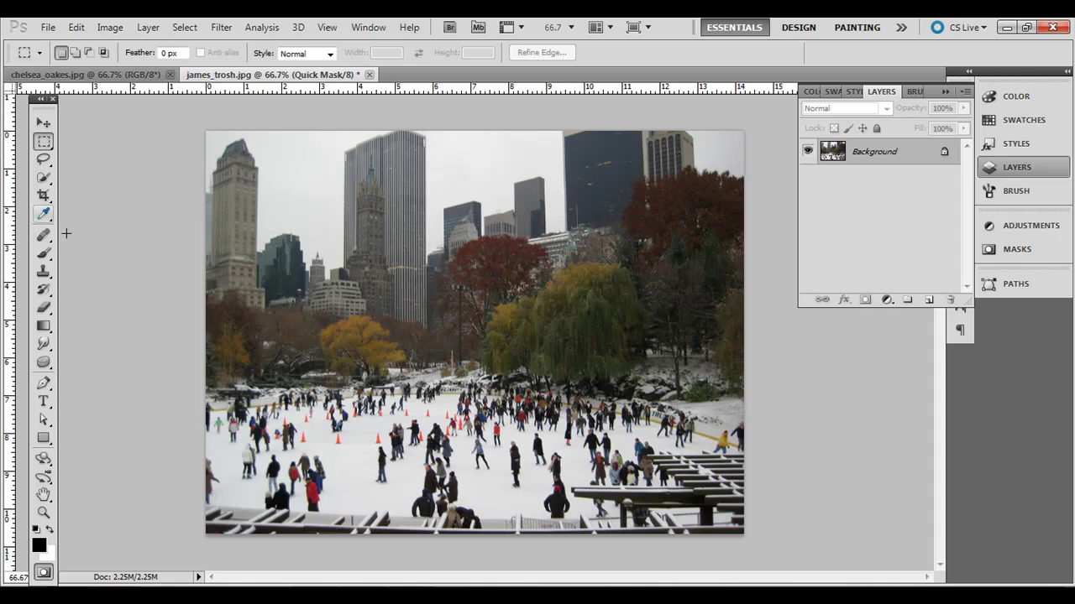
key(g)
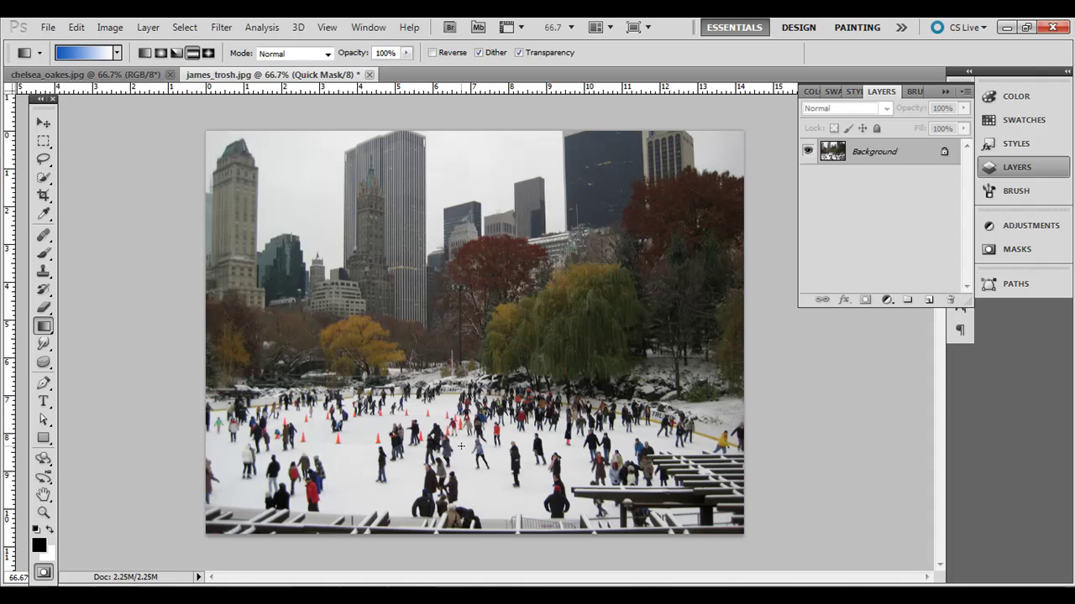
drag(468, 447, 474, 502)
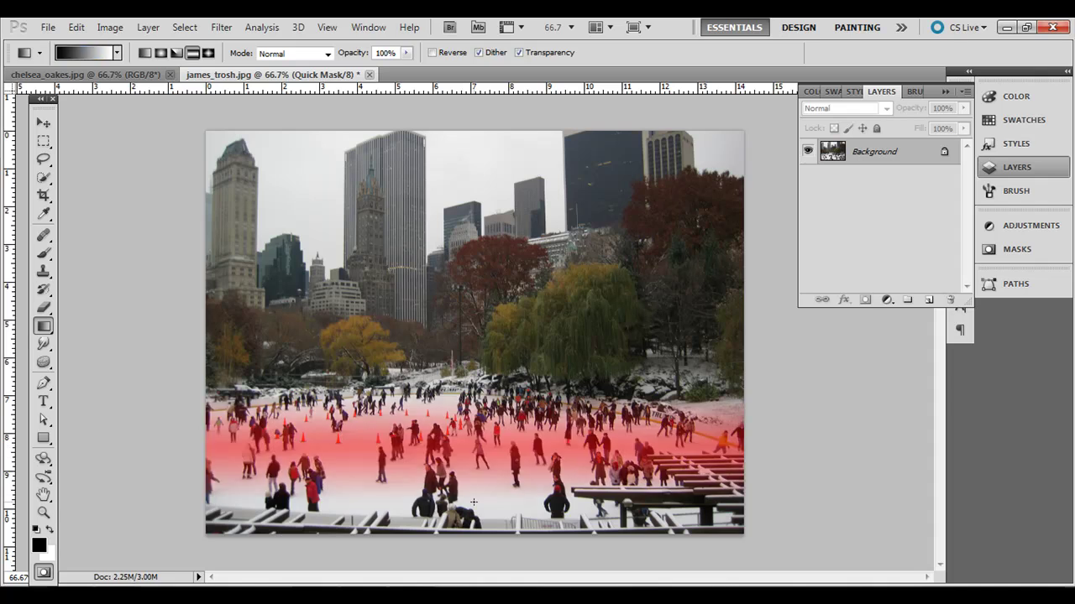
- Convert the mask into a selection and feather it by 10 pixels
key(q)
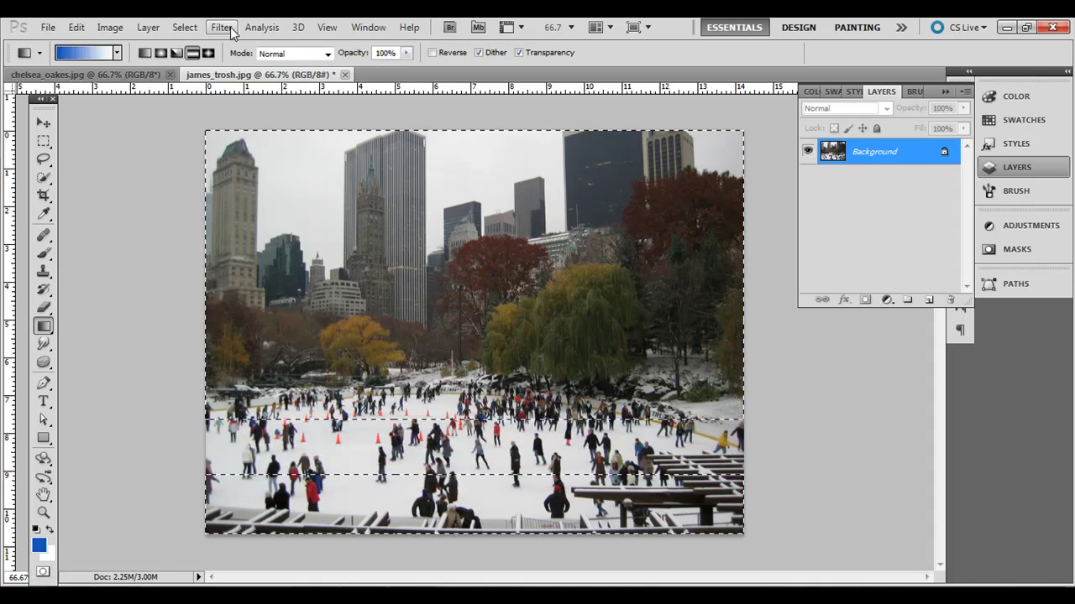
click(182, 27)
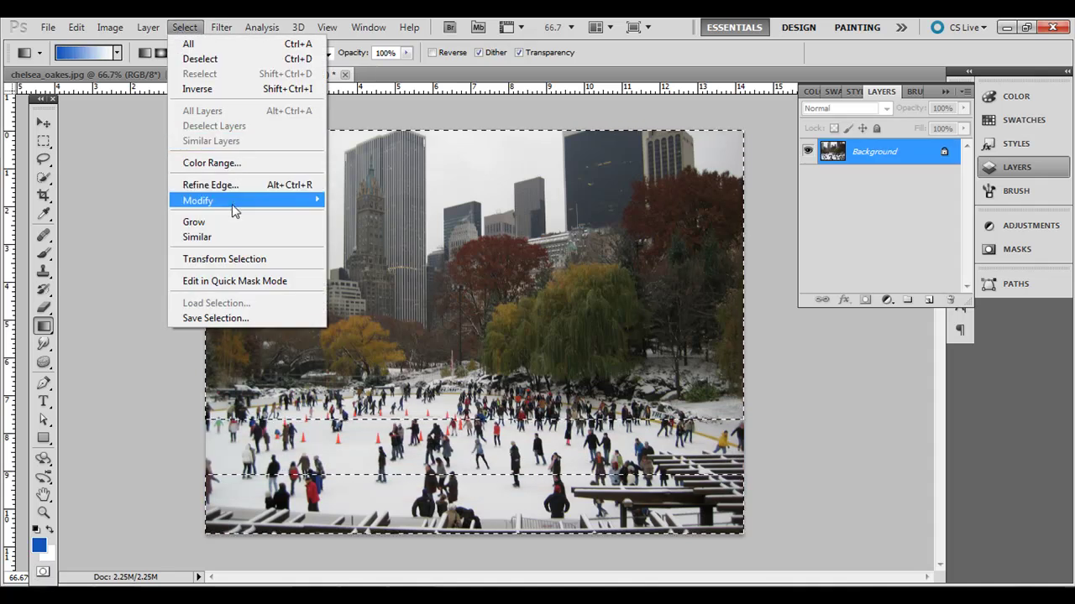
mouse_move(228, 201)
click(357, 256)
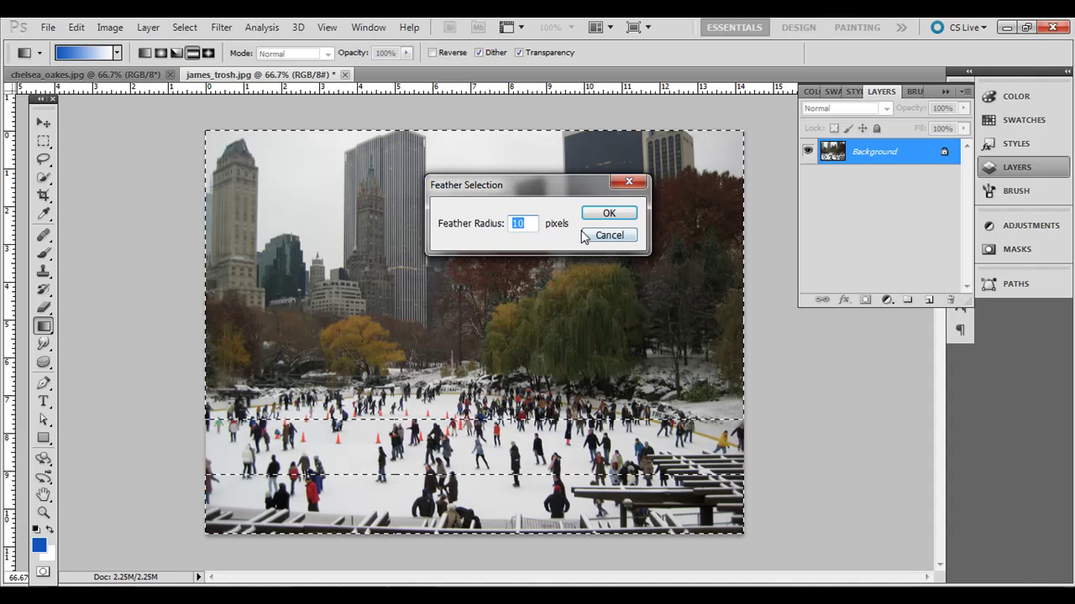
click(606, 213)
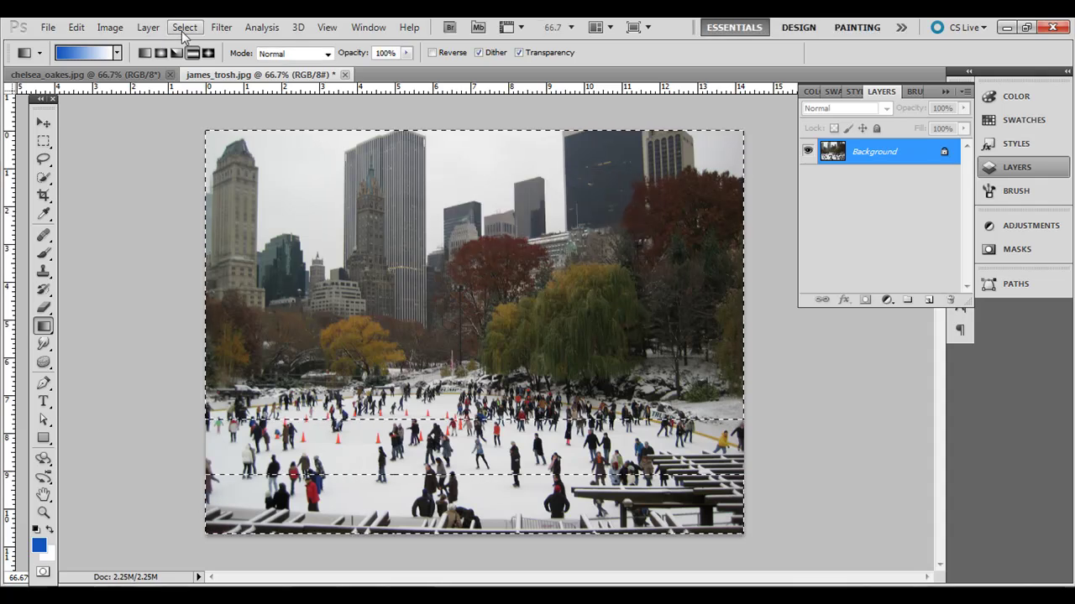
- Apply a stronger-radius Lens Blur outside the skater strip, then deselect with Ctrl+D
click(221, 27)
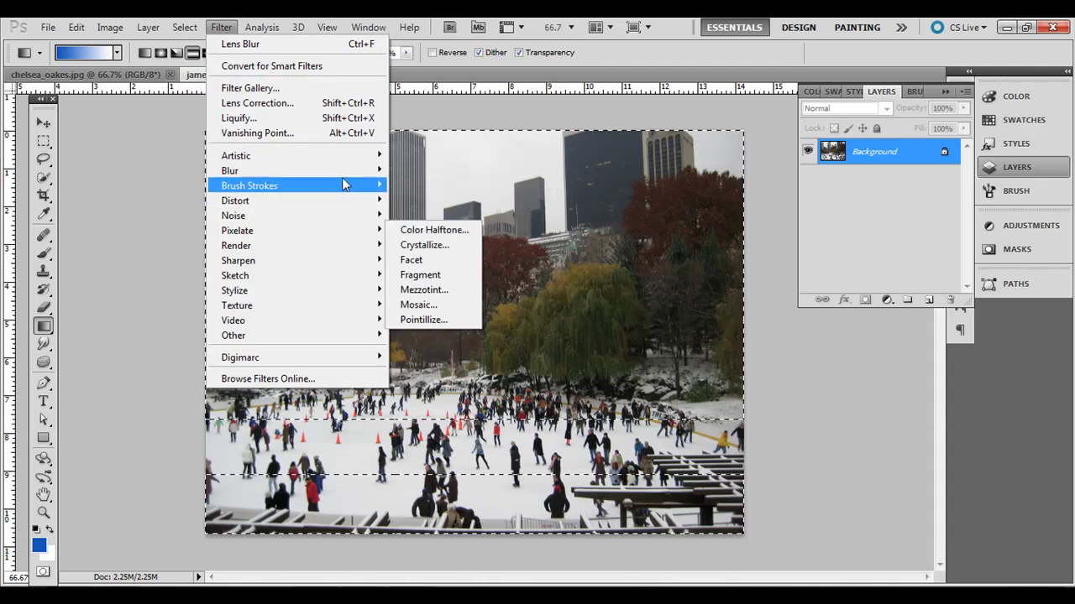
mouse_move(353, 171)
click(436, 245)
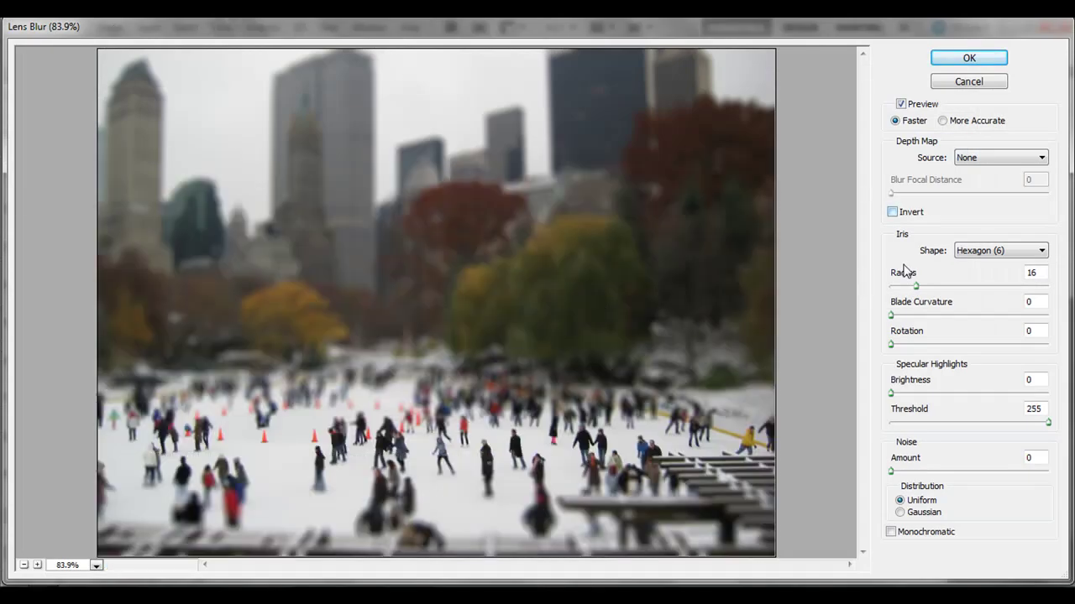
mouse_move(916, 288)
mouse_down()
mouse_move(989, 293)
mouse_move(867, 294)
mouse_move(912, 289)
mouse_up()
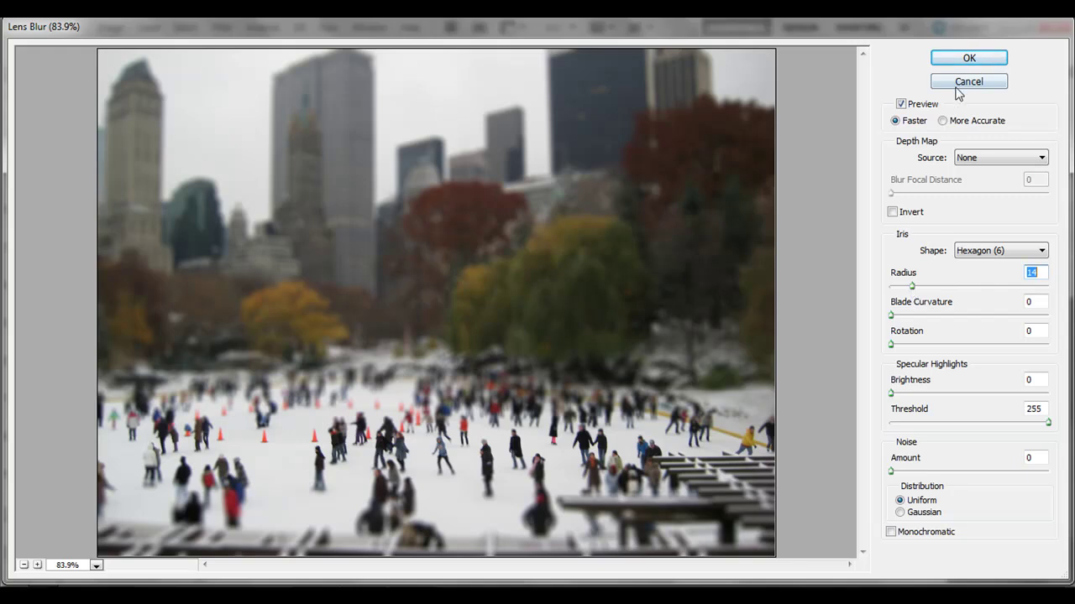
click(969, 59)
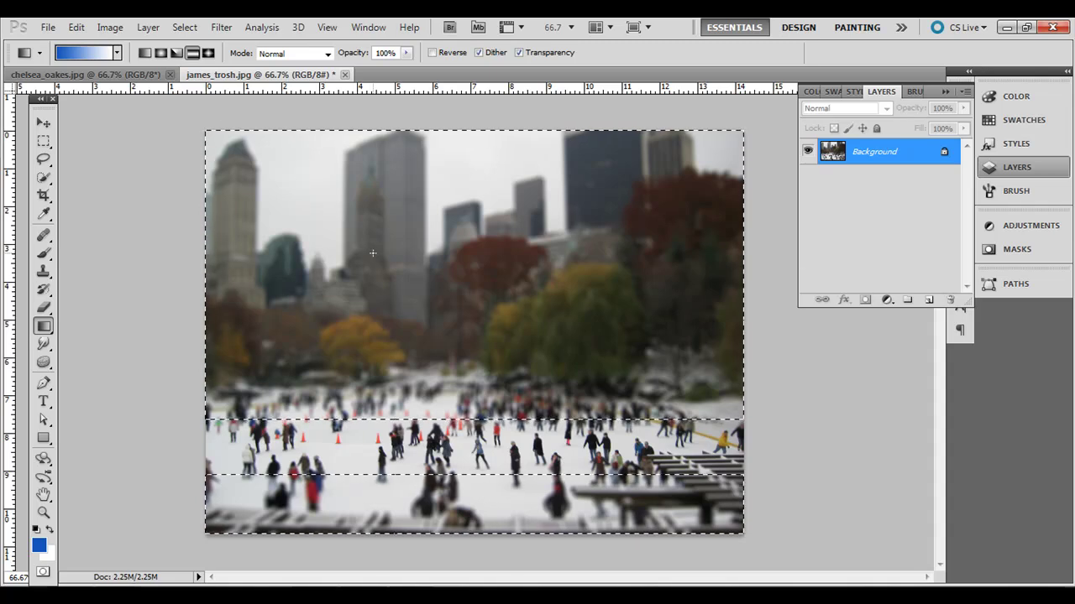
key(ctrl+d)
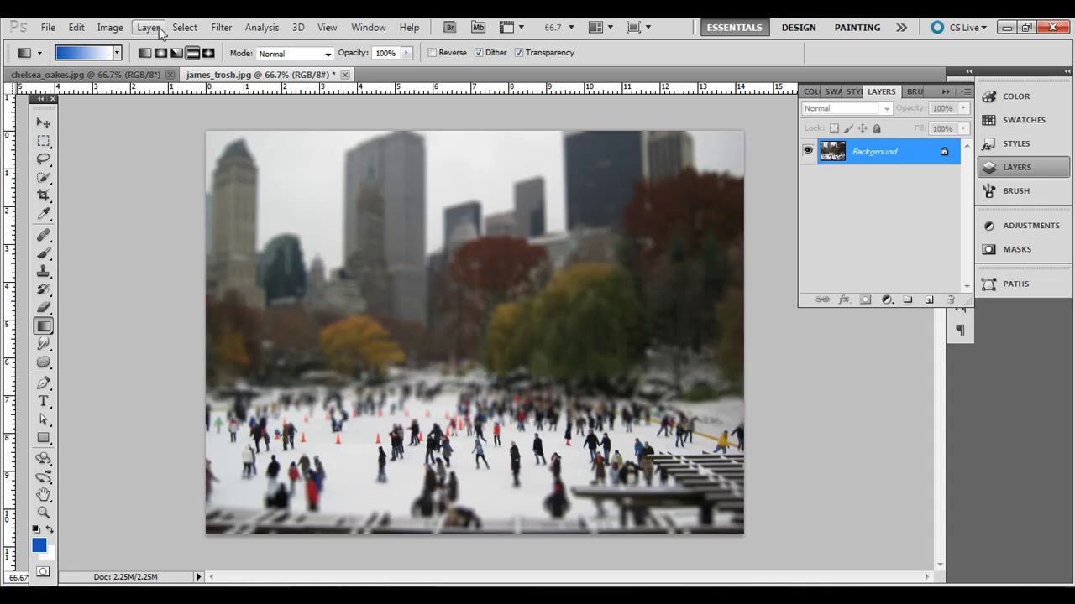
click(184, 27)
click(190, 27)
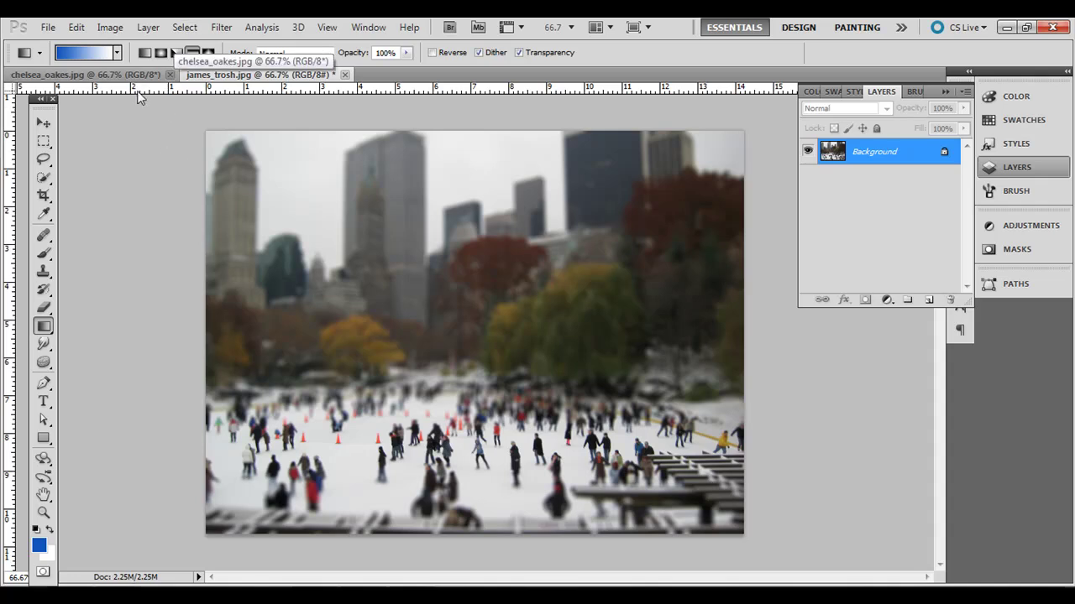
- Raise Hue/Saturation saturation to about +21 and apply it to the rink photo
click(110, 27)
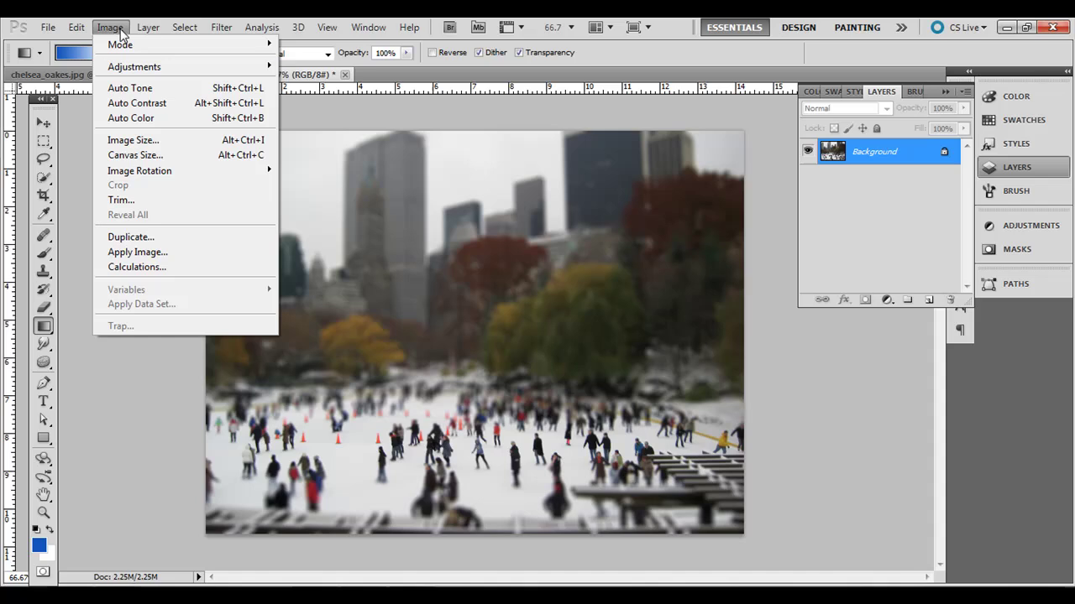
mouse_move(143, 67)
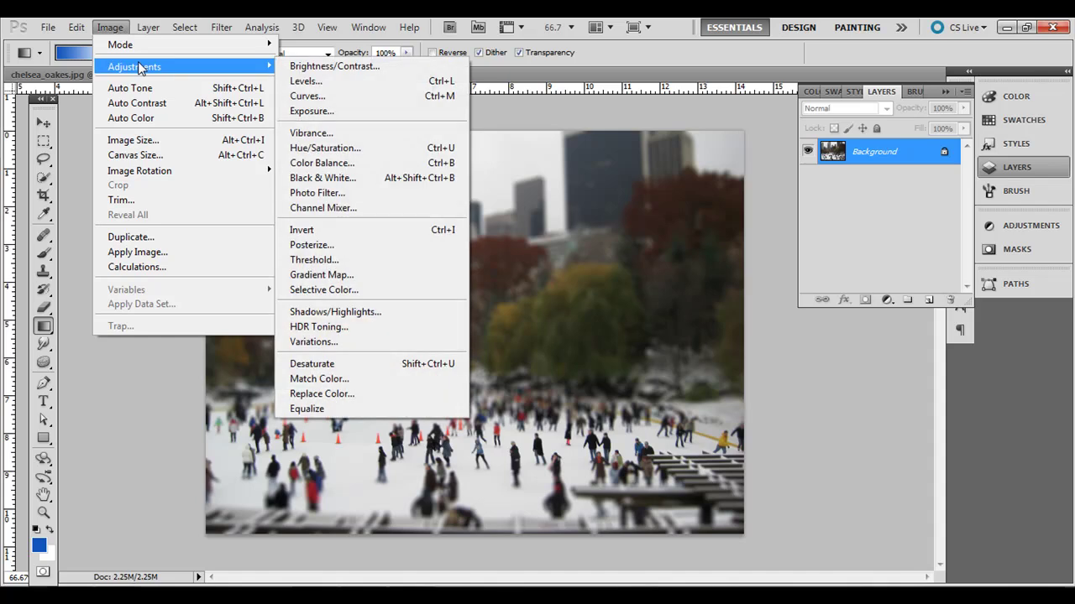
click(319, 147)
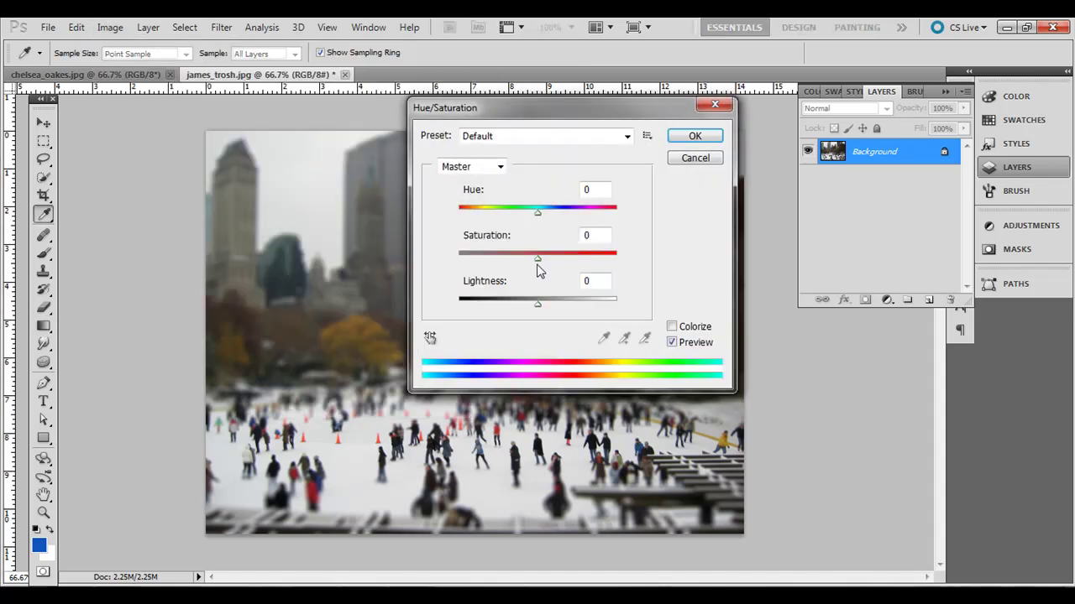
drag(537, 266, 556, 260)
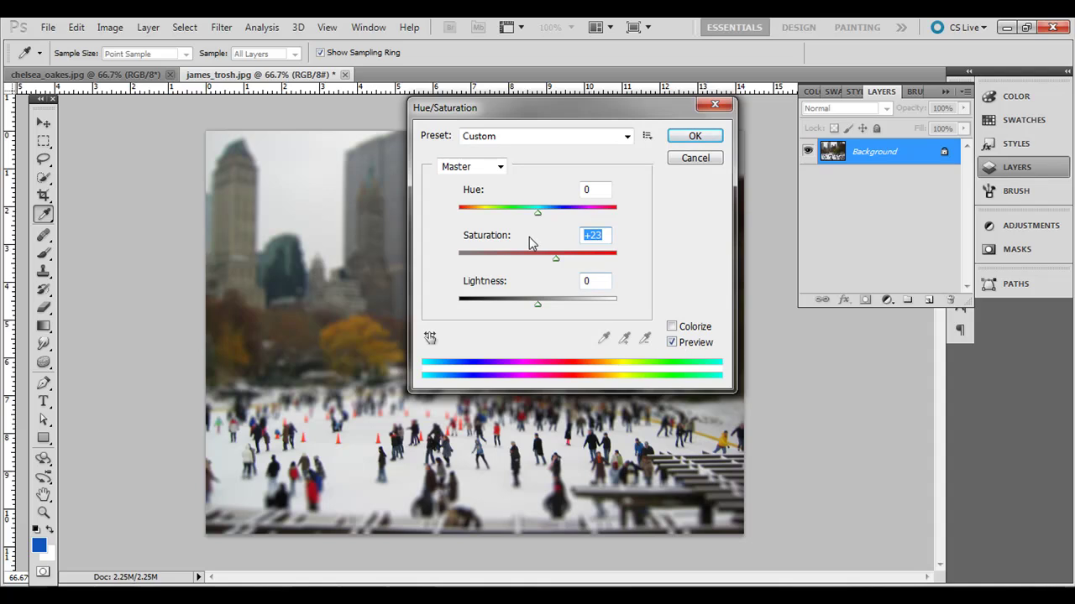
drag(556, 262, 553, 260)
drag(583, 100, 724, 72)
drag(696, 233, 695, 234)
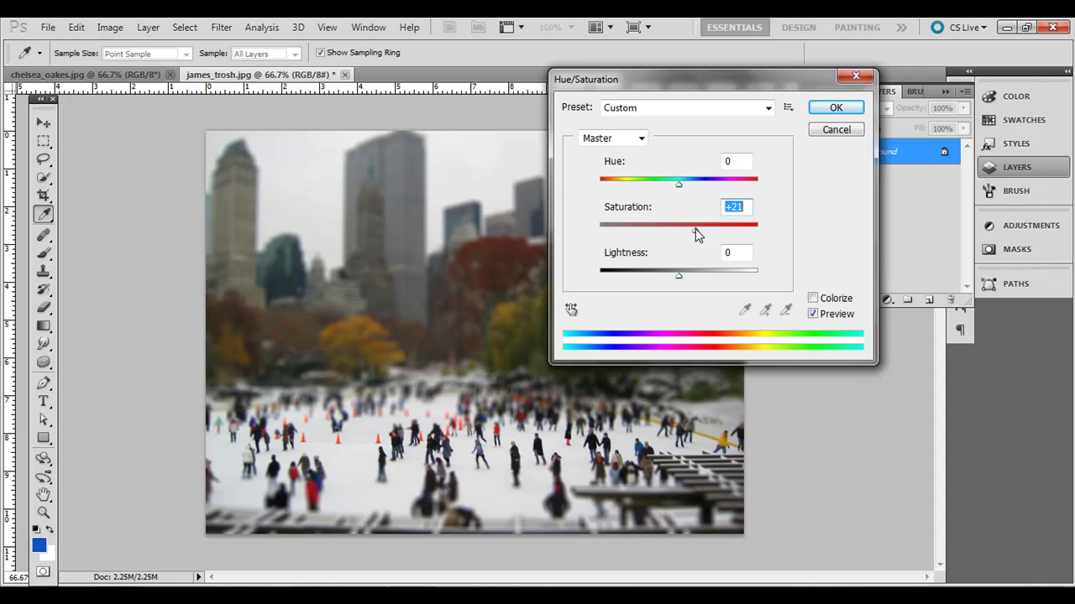
click(830, 108)
- Apply a gentle Curves S-curve, lifting the highlights and darkening the shadows
key(g)
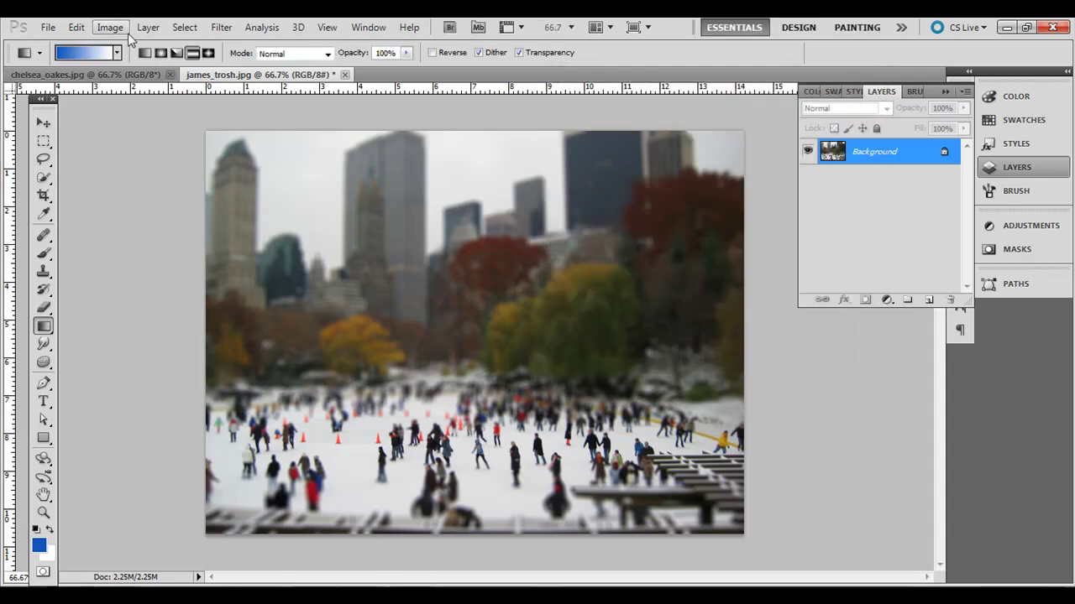
click(127, 33)
mouse_move(126, 65)
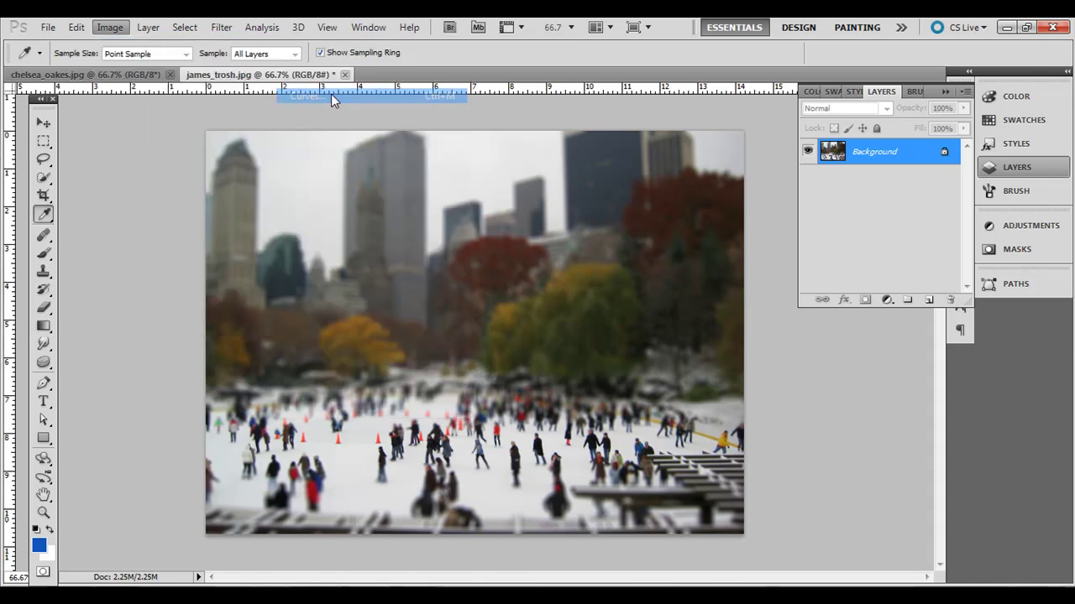
key(ctrl+m)
click(807, 225)
drag(807, 225, 805, 224)
drag(743, 291, 742, 301)
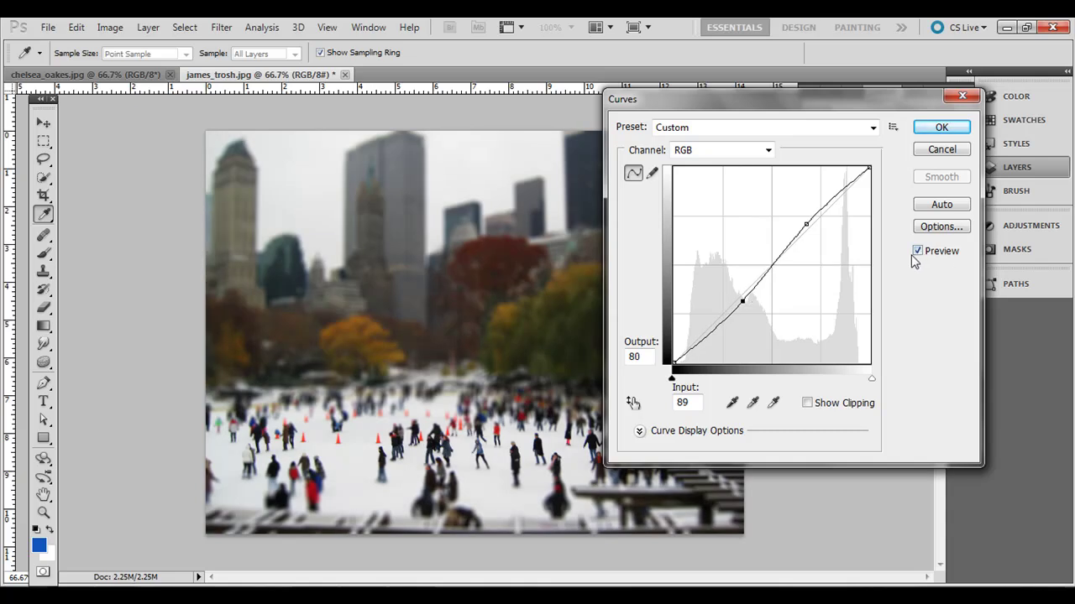
click(919, 252)
click(919, 252)
click(940, 130)
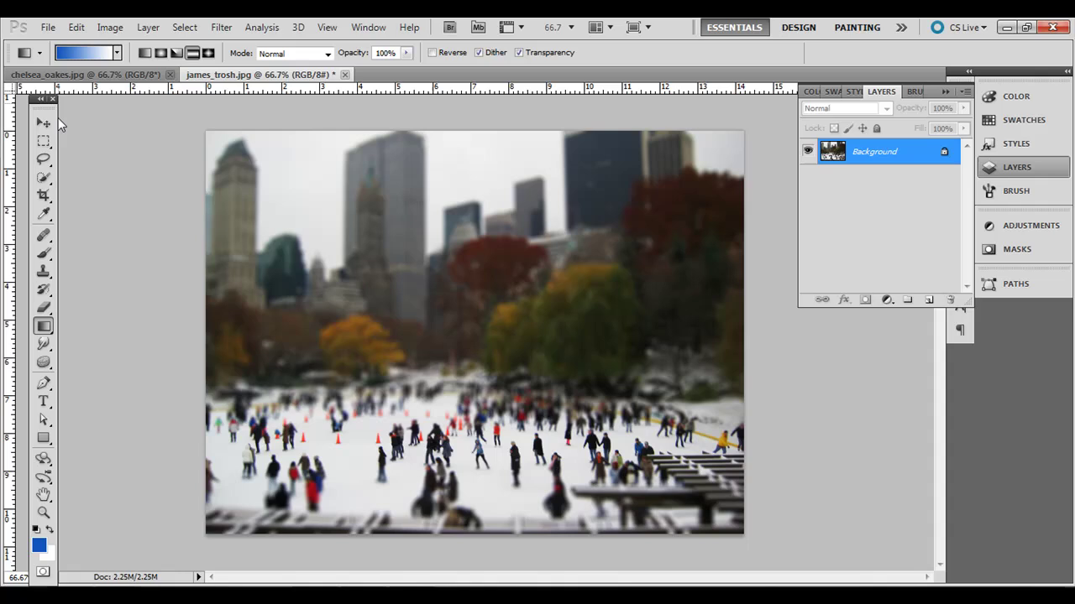
click(44, 141)
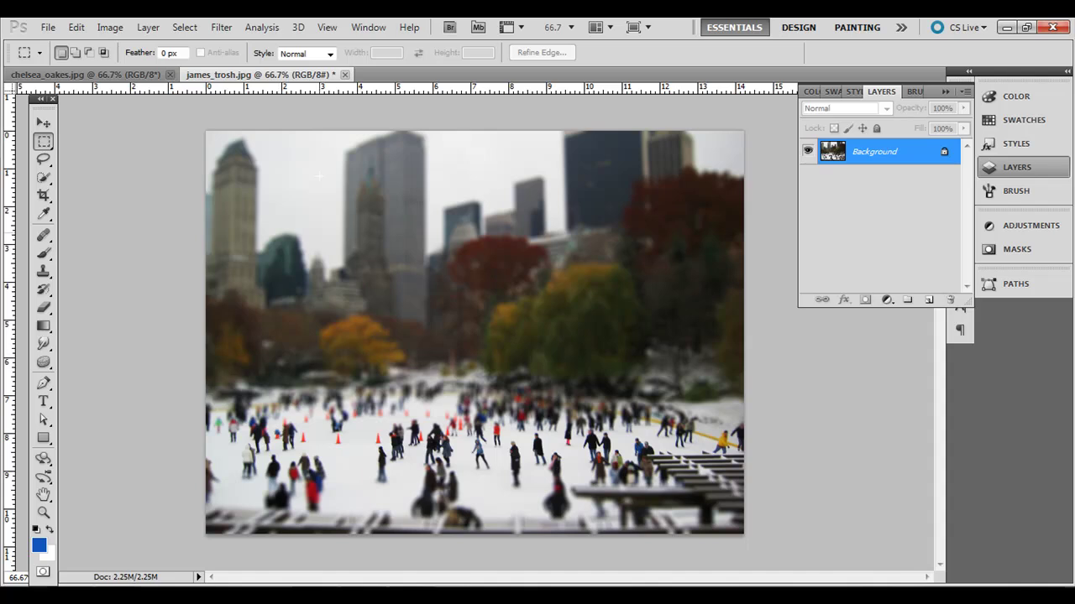
click(123, 75)
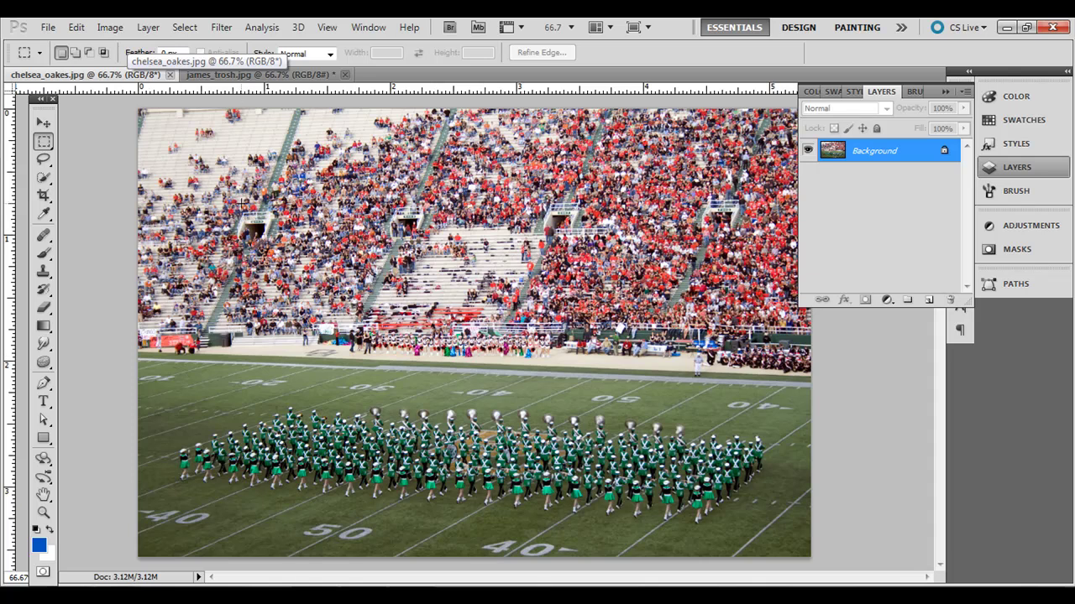
key(q)
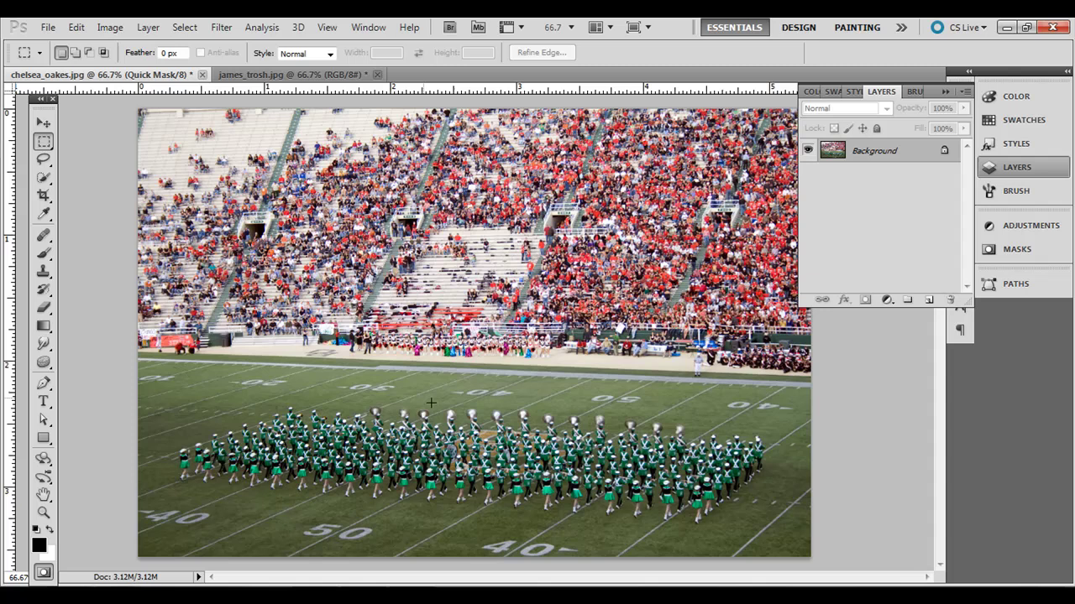
key(g)
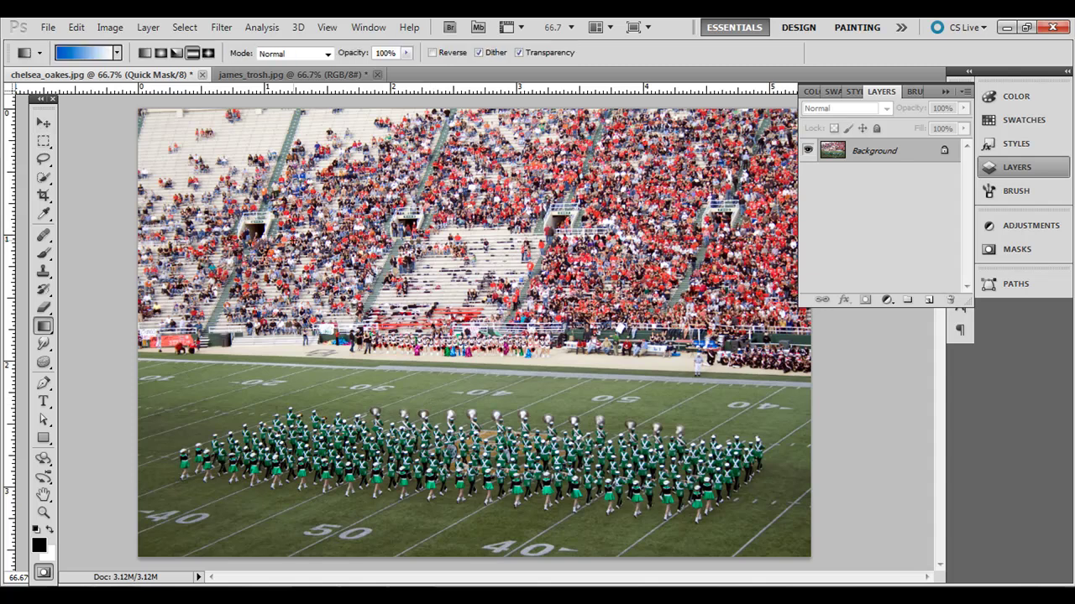
click(193, 55)
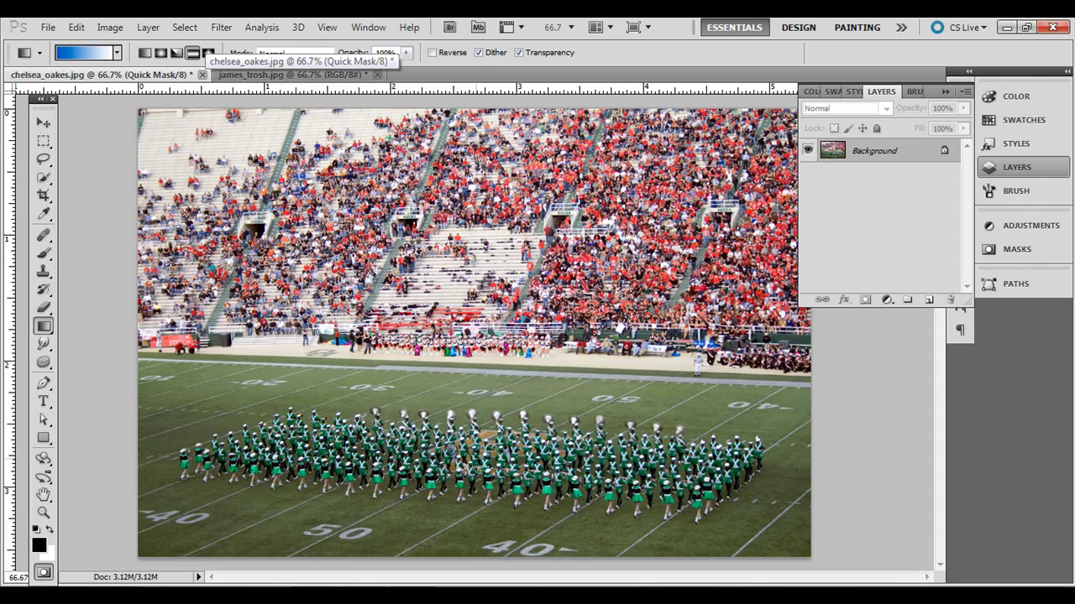
drag(486, 524, 486, 524)
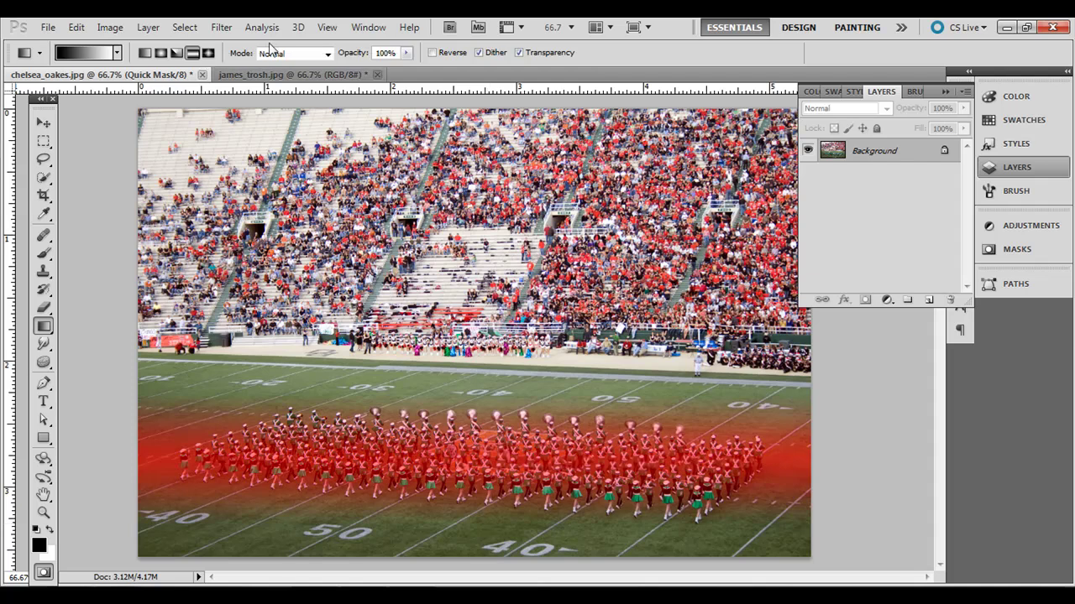
- Exit Quick Mask so the band becomes an active selection
click(183, 28)
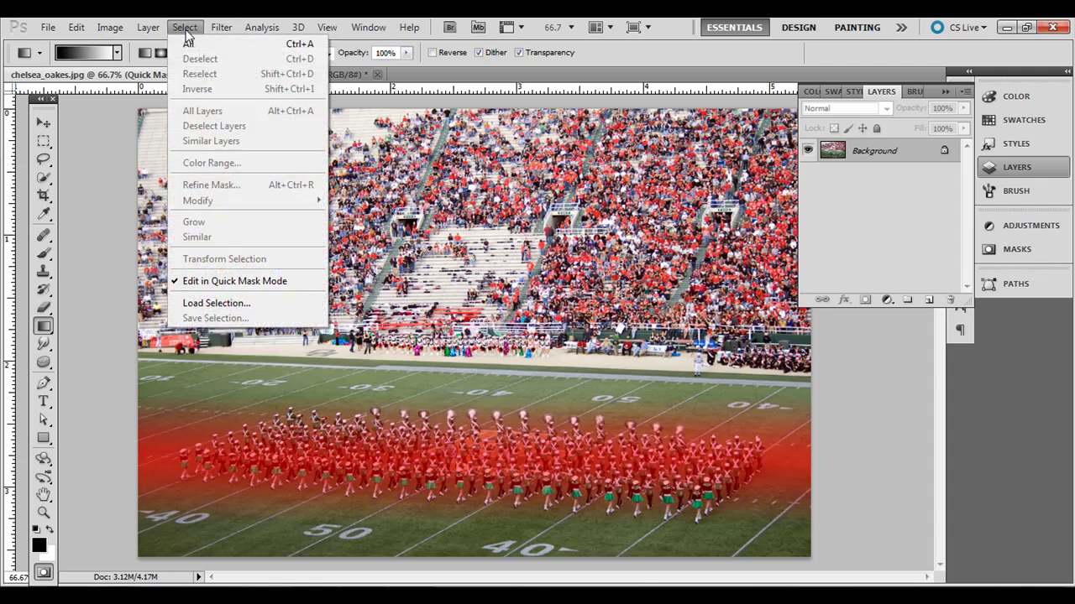
key(Escape)
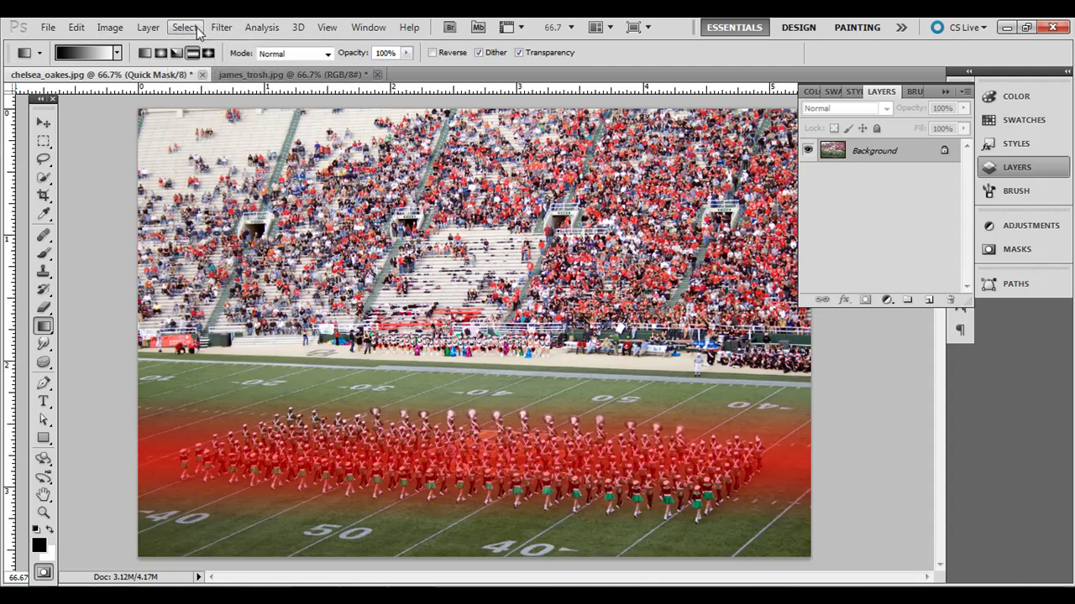
key(q)
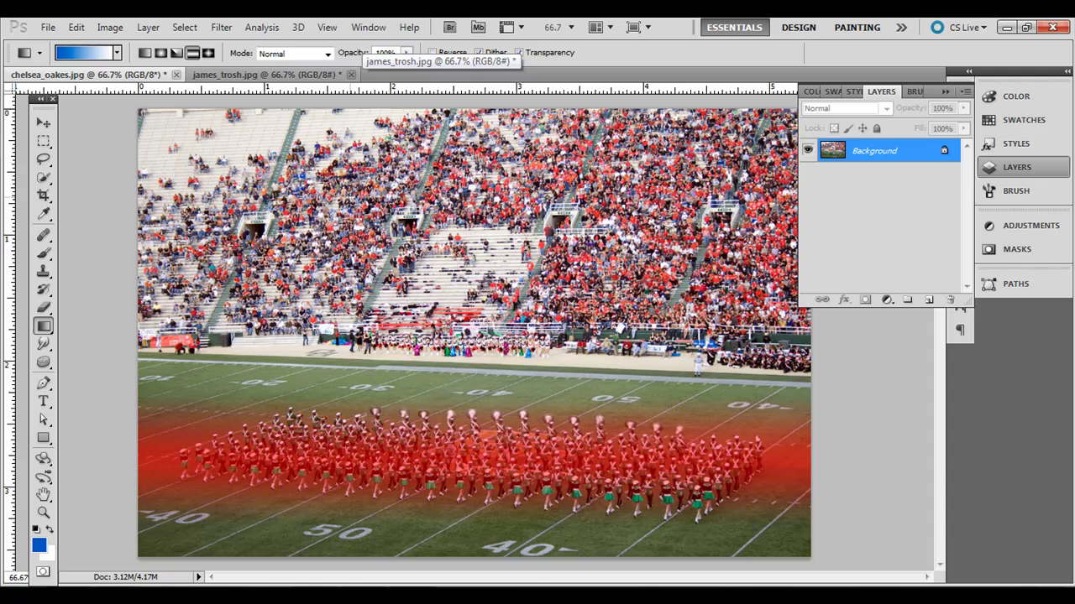
- Feather the marching-band selection by 5 pixels
click(187, 30)
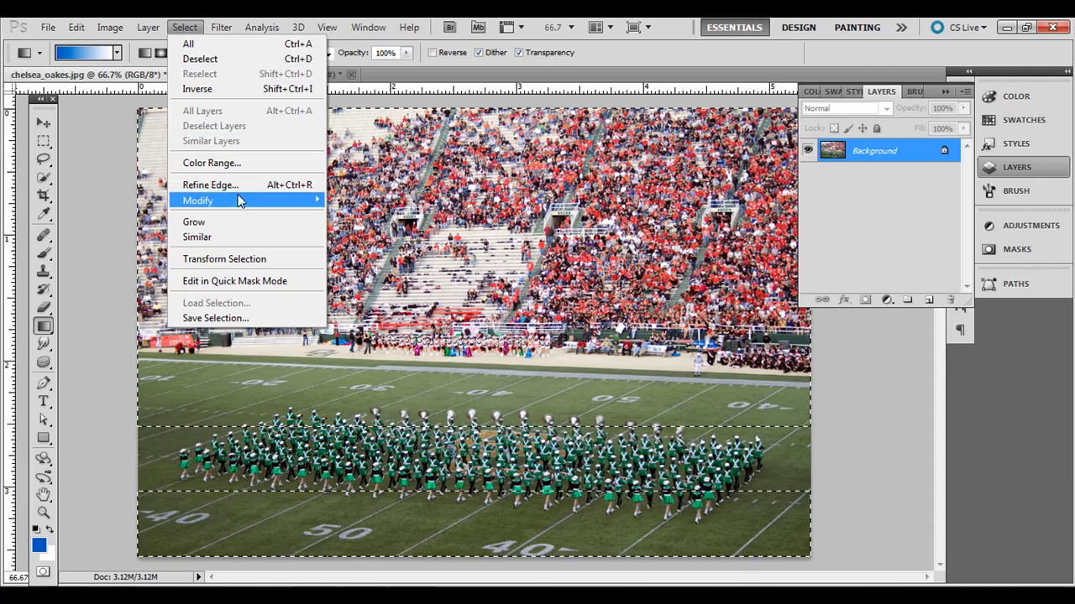
mouse_move(277, 199)
click(364, 261)
text(5)
click(597, 215)
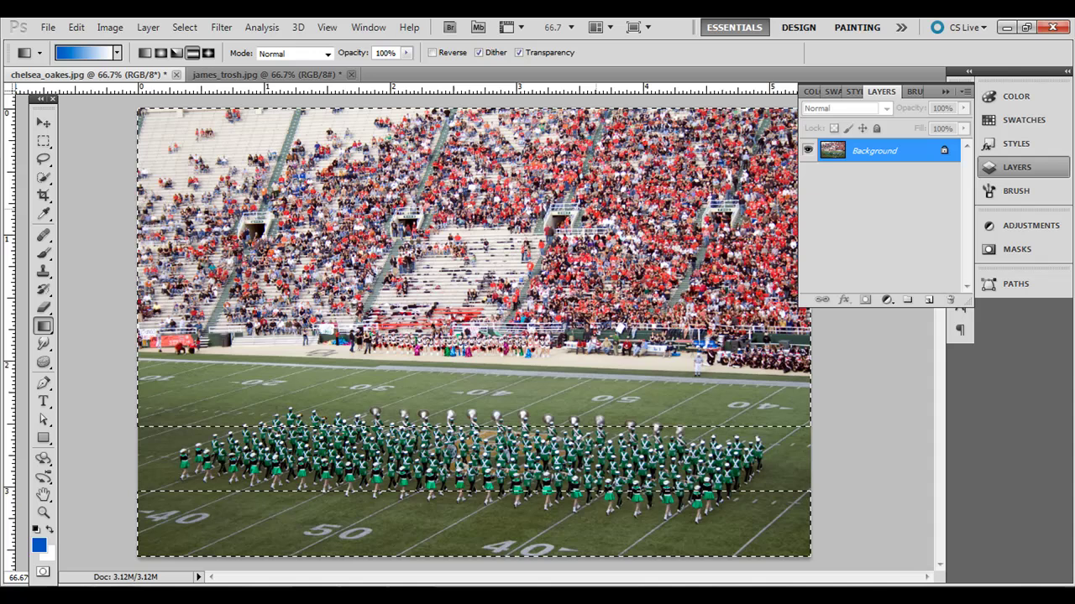
click(220, 28)
- Apply Lens Blur with the radius lowered from 14 to 10, then deselect
mouse_move(252, 170)
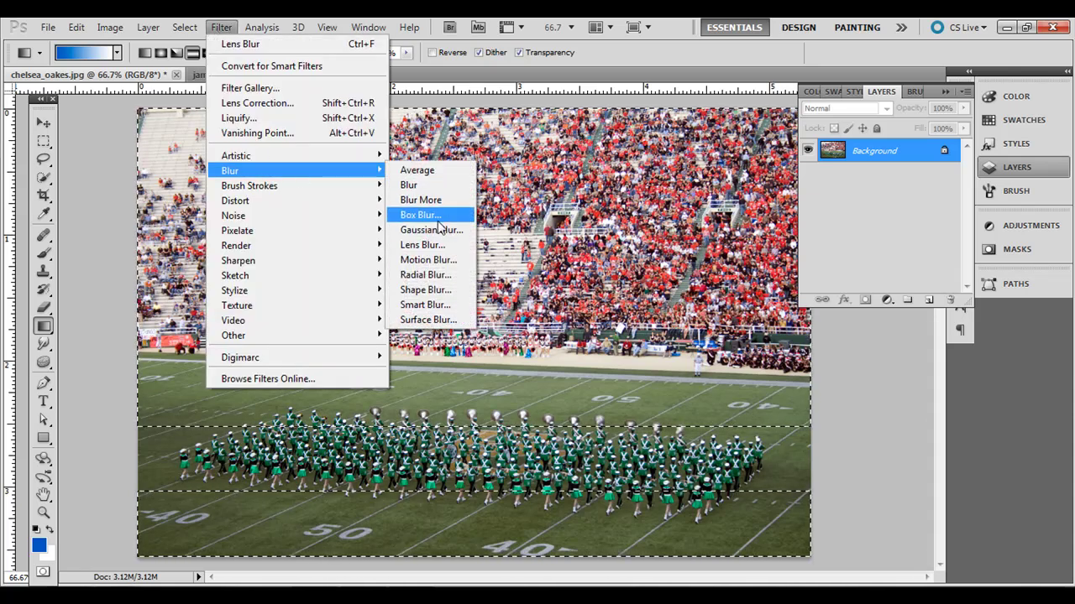
click(420, 243)
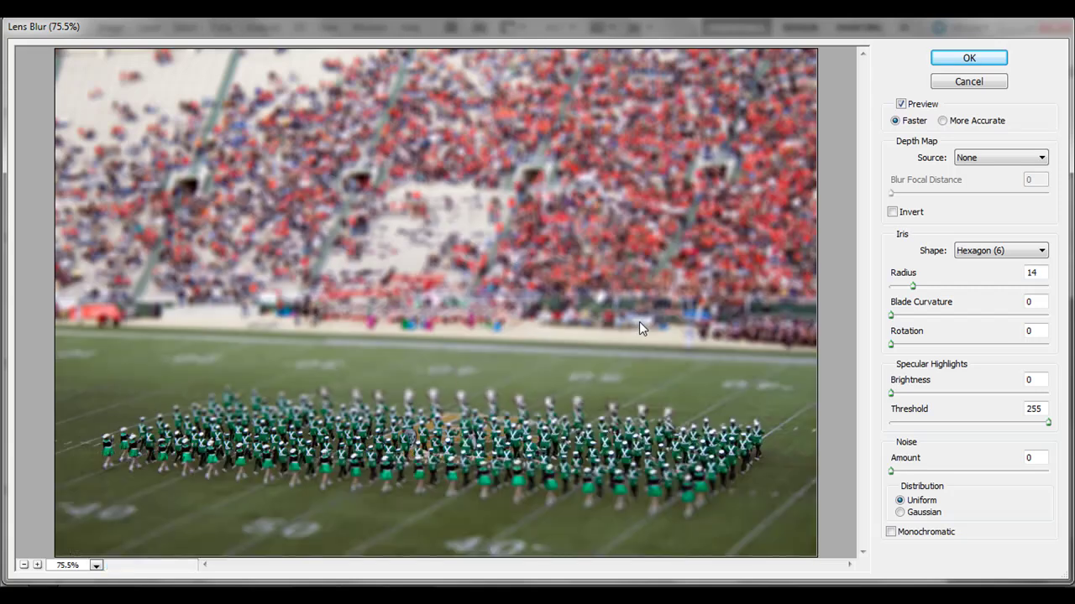
drag(912, 286, 907, 287)
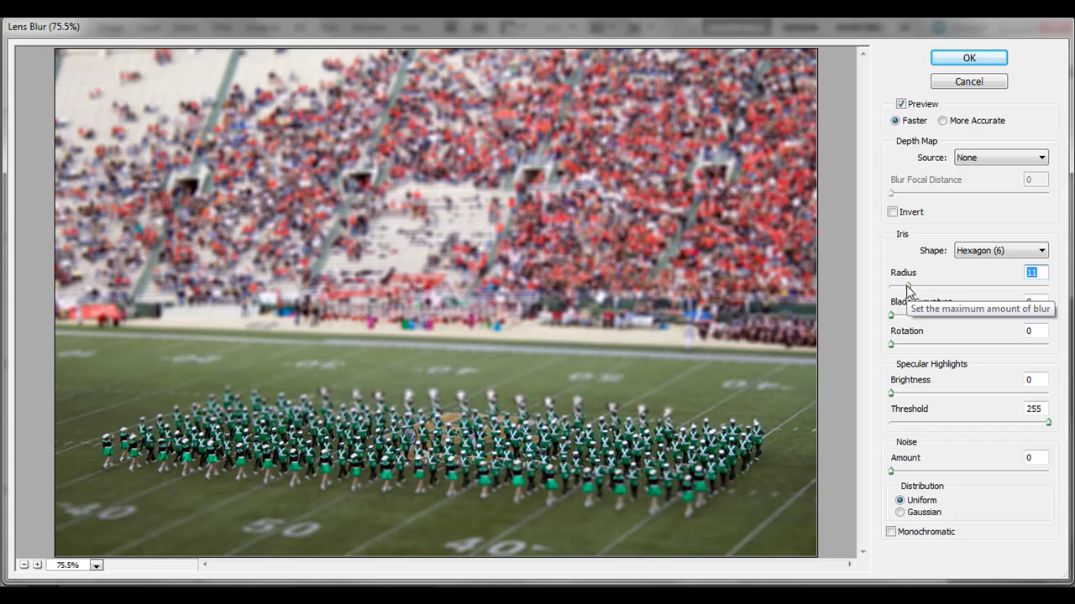
drag(906, 286, 905, 286)
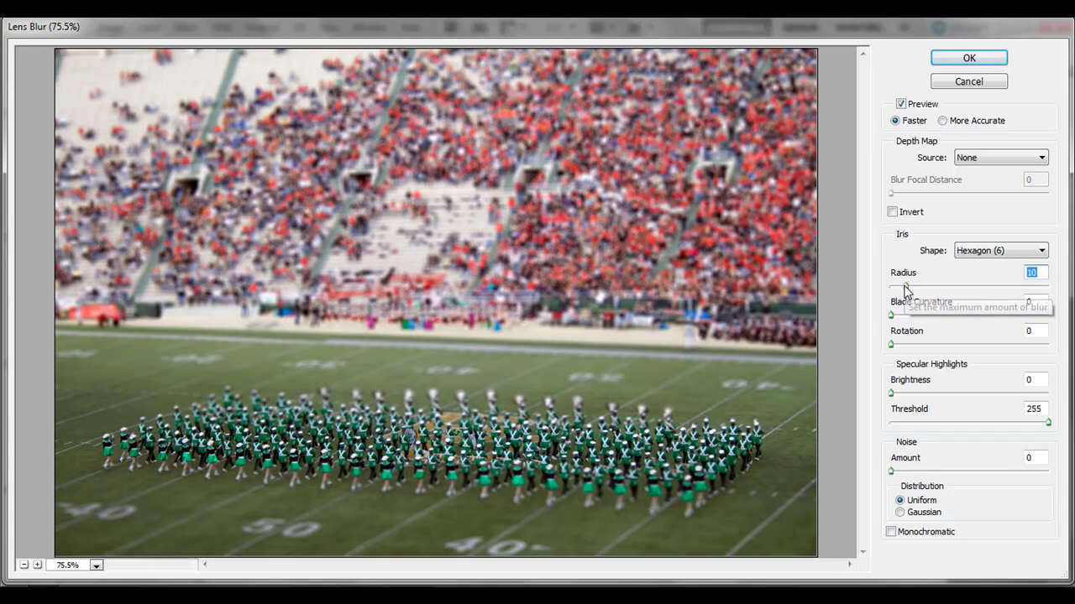
click(967, 59)
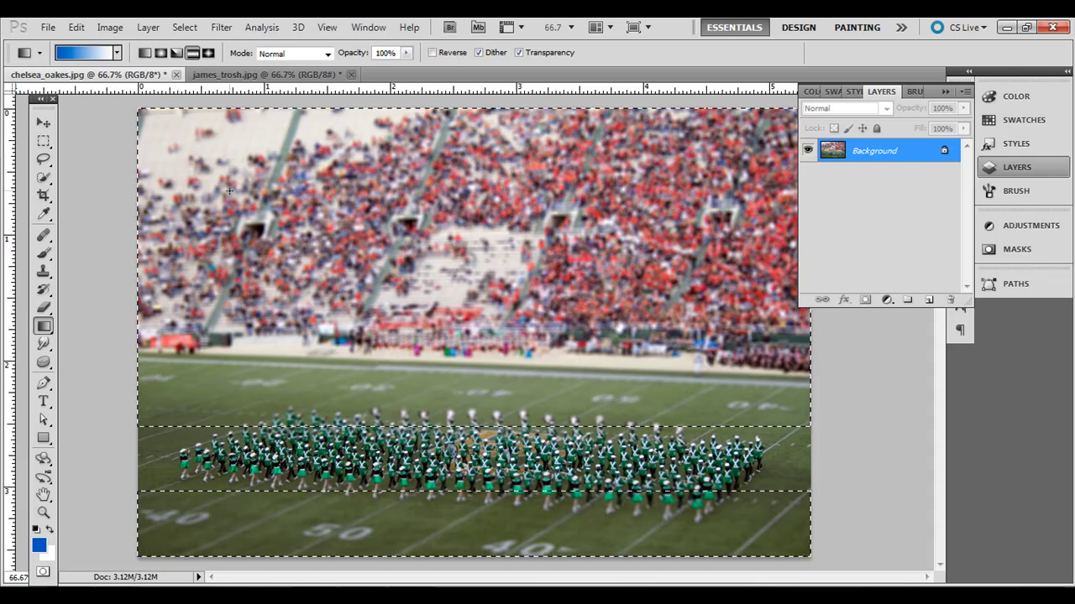
key(ctrl+d)
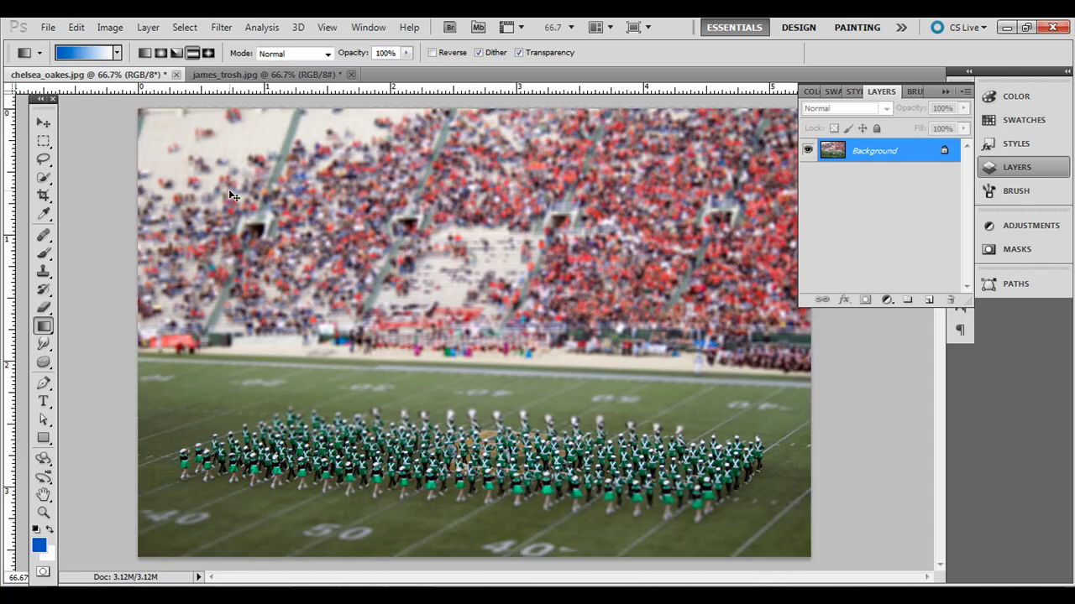
- Raise the marching-band photo's saturation to +21 with a Hue/Saturation adjustment
click(115, 29)
mouse_move(137, 68)
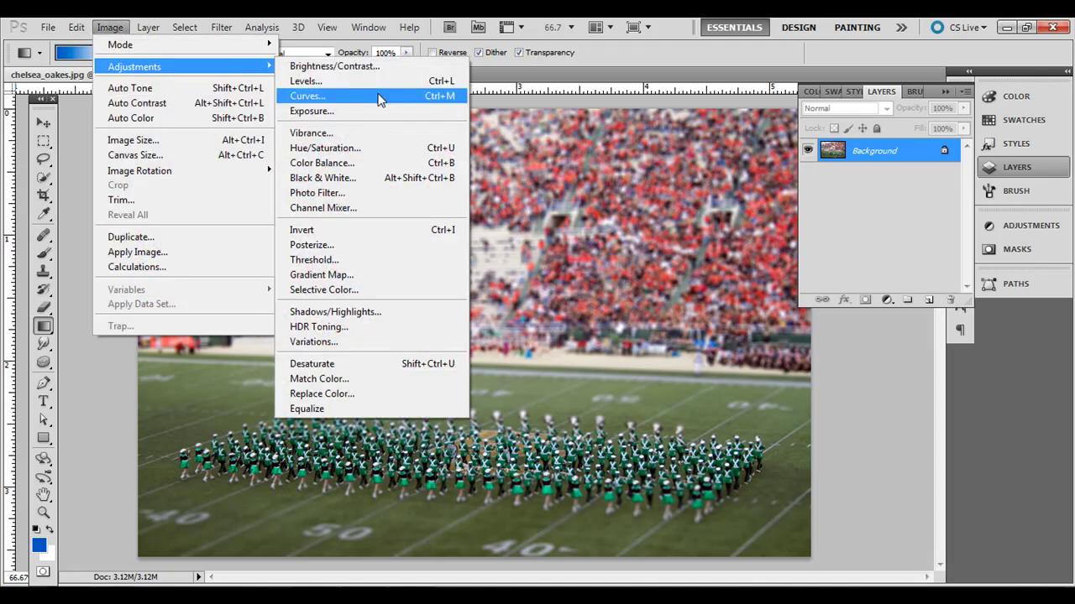
click(366, 149)
drag(678, 228, 699, 235)
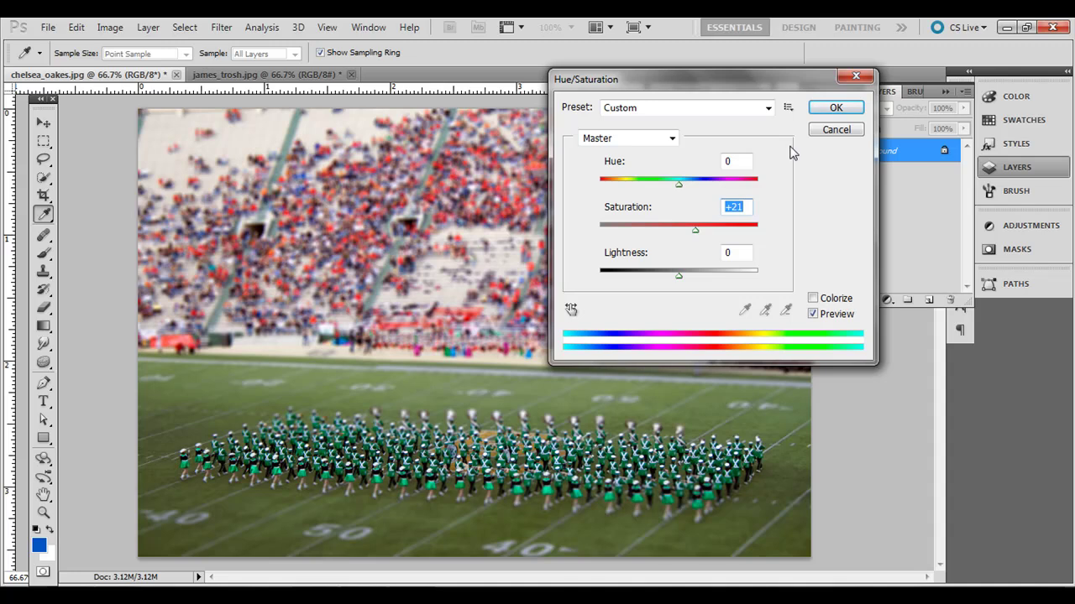
click(833, 108)
- Apply a gentle S-curve: add a highlight point and pull a shadow point down to output 84
key(g)
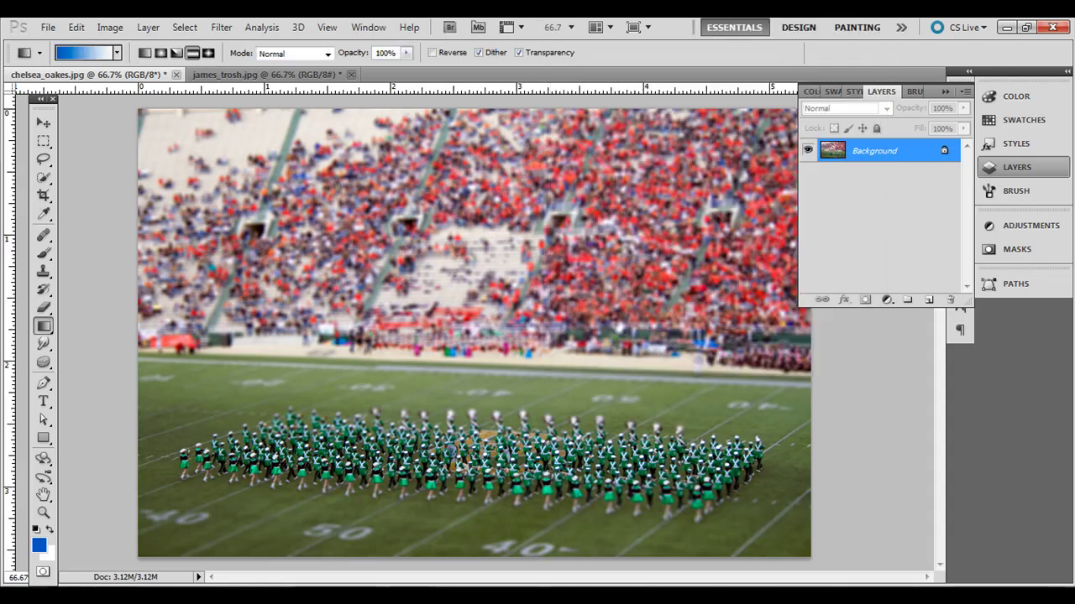
click(110, 28)
mouse_move(131, 67)
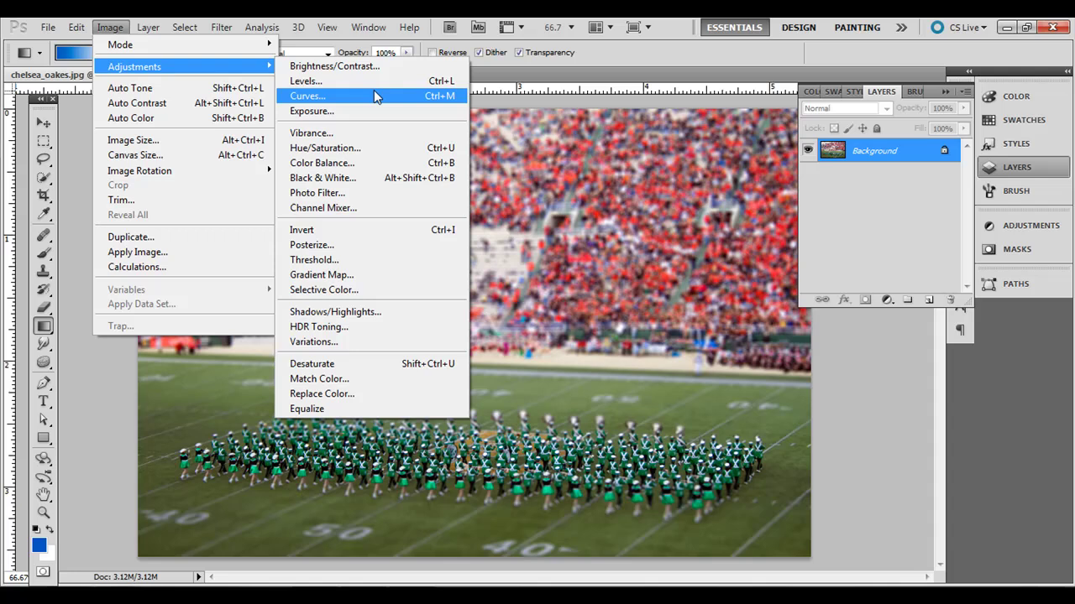
click(372, 96)
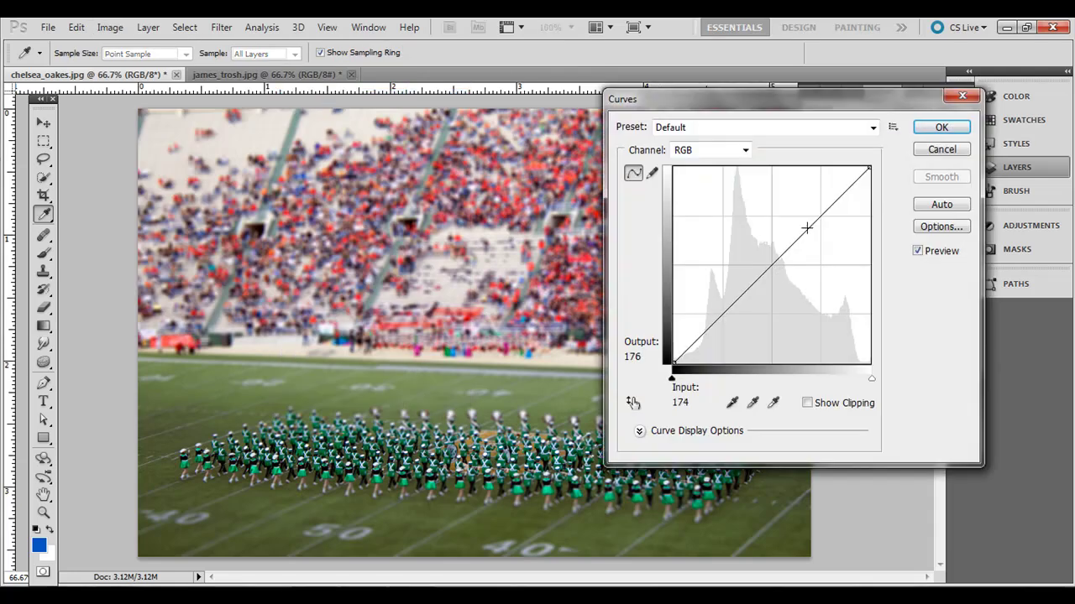
click(805, 226)
drag(746, 288, 746, 298)
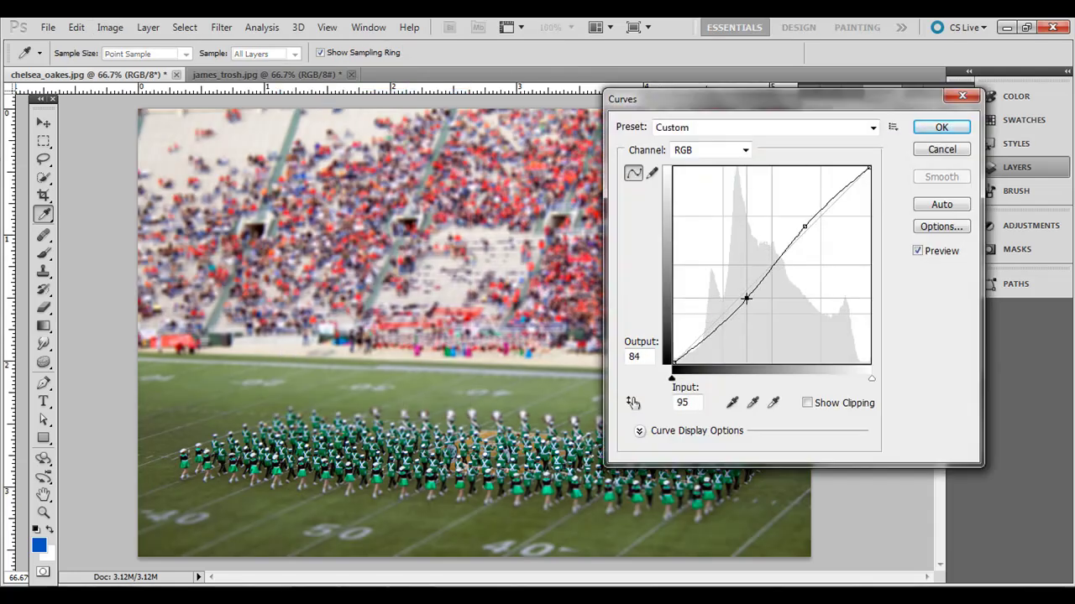
click(942, 127)
key(m)
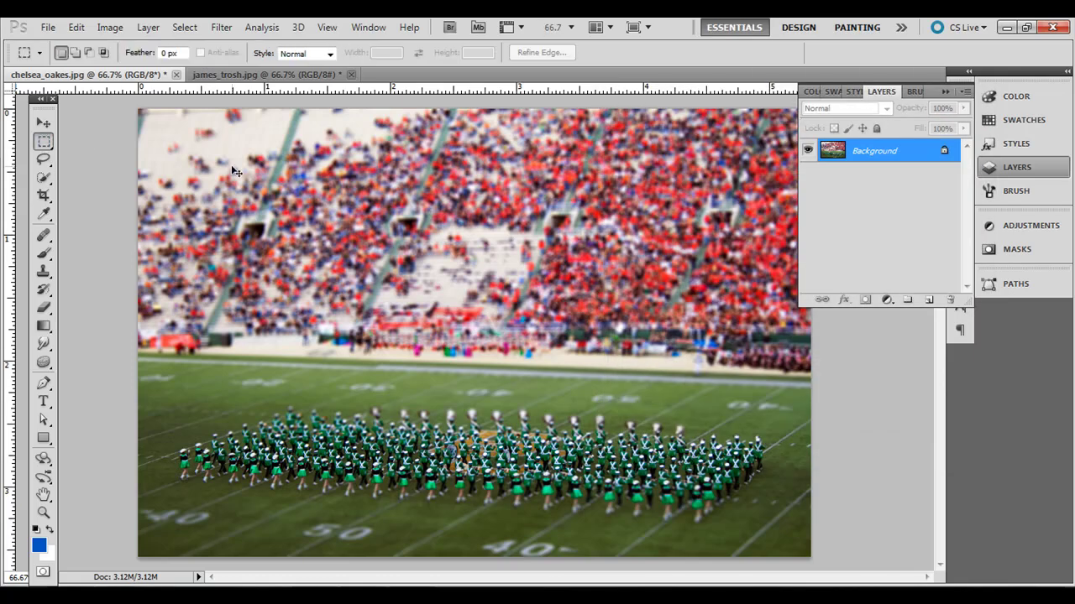
key(ctrl+plus)
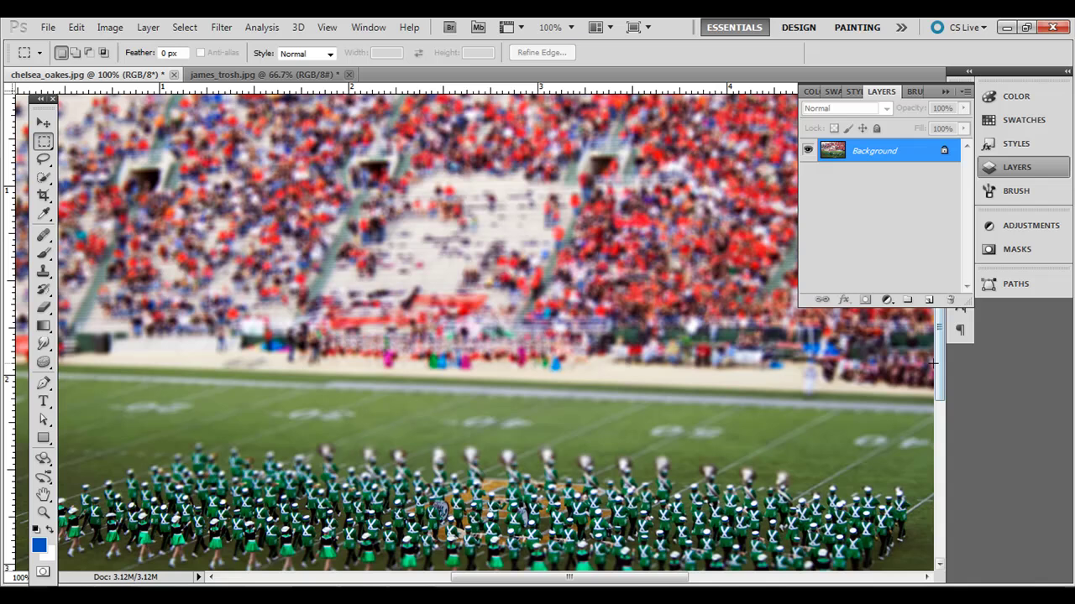
drag(942, 377, 945, 401)
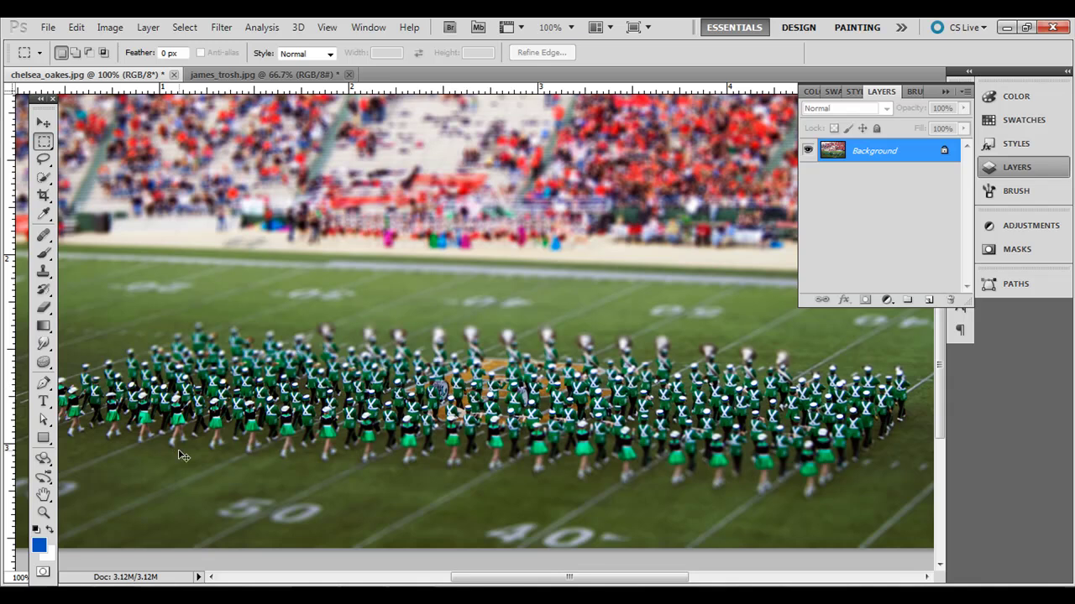
key(ctrl+minus)
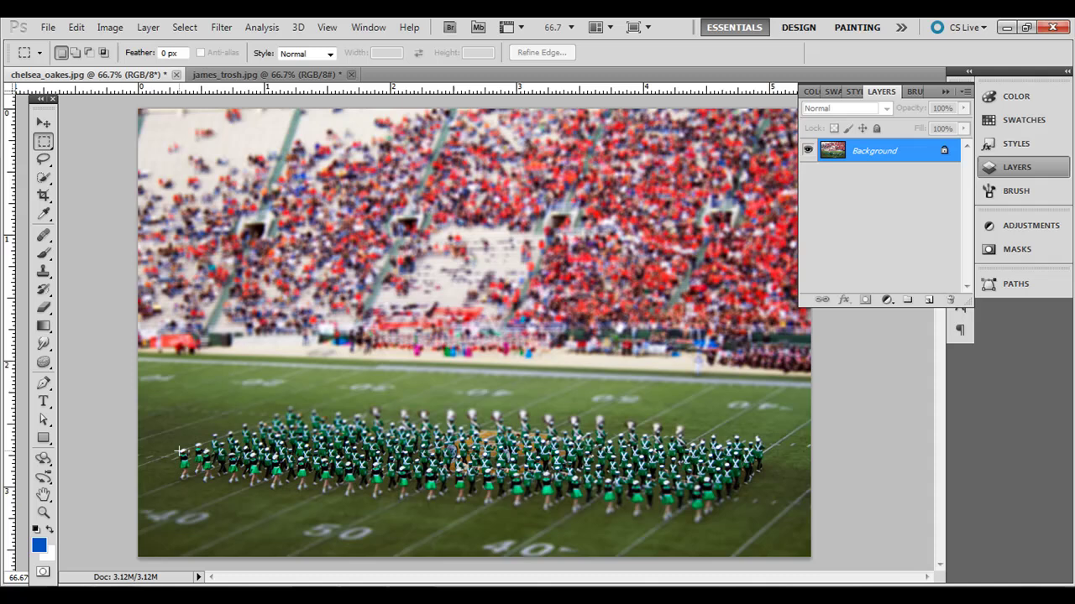